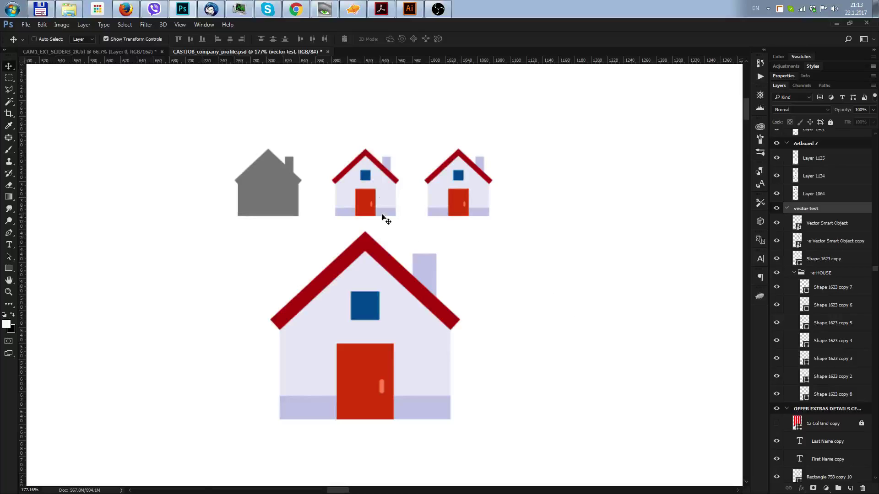
Select the middle small house and big house smart object layers, then view the vector test design in Zeplin.
ctrl+click(380, 197)
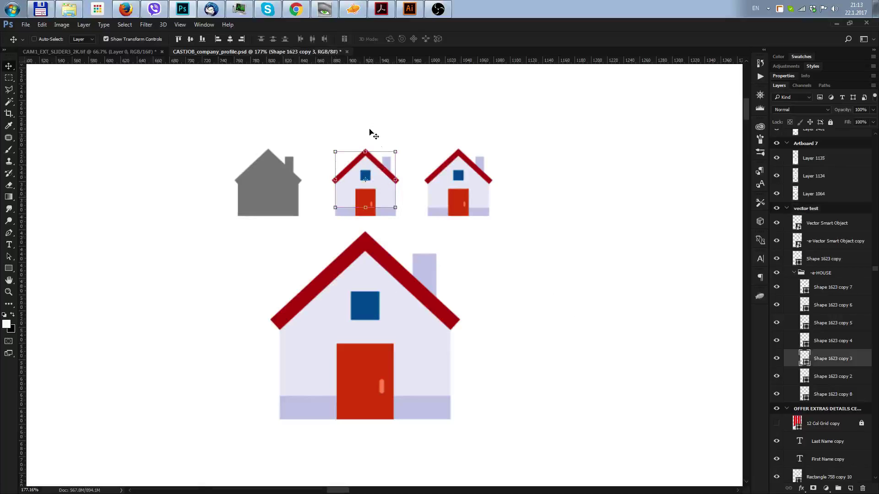
ctrl+click(373, 146)
ctrl+click(402, 291)
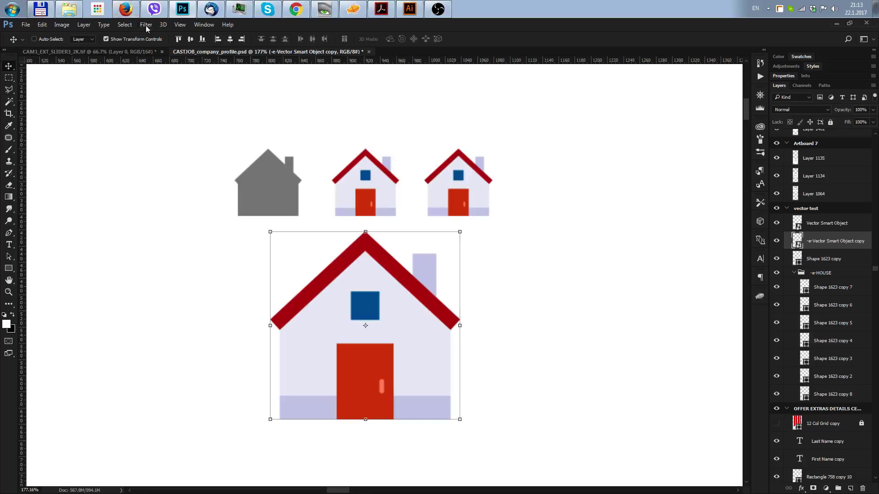
click(354, 9)
Compare the big house's 234×232 px bitmap-only assets in Zeplin with its Vector Smart Object copy layer.
click(446, 307)
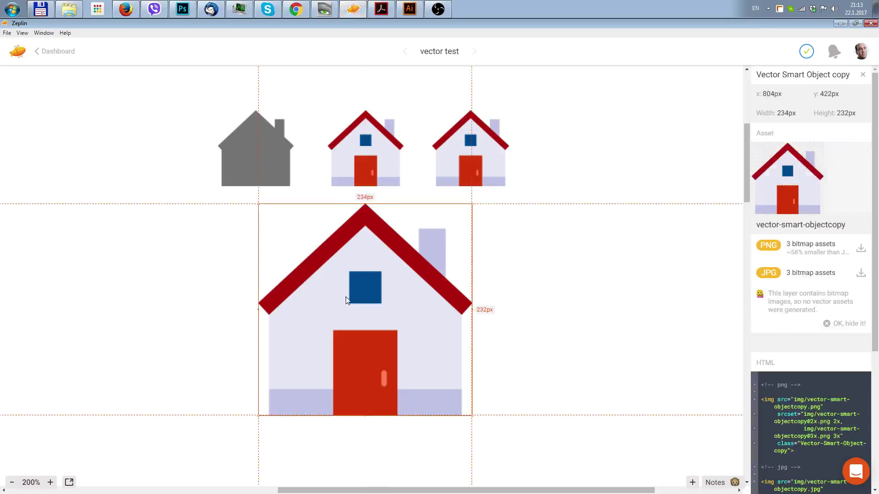
click(185, 10)
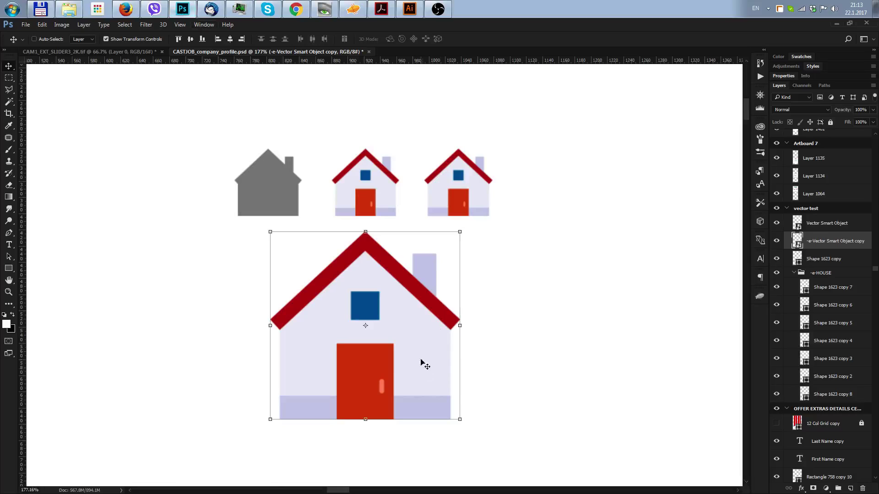
click(831, 224)
click(829, 241)
Clear the notice text in Zeplin and deselect to show the 1446×2319 px artboard details.
click(359, 12)
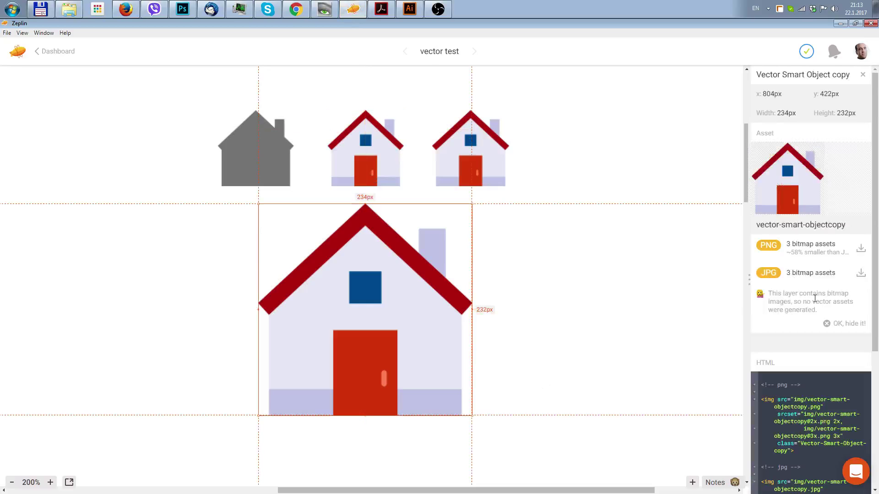
drag(815, 298, 826, 310)
click(831, 313)
click(585, 269)
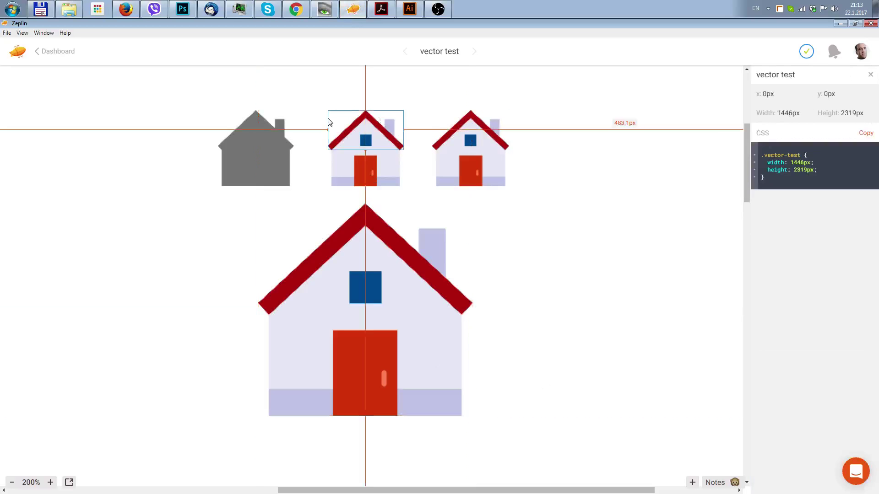
Inspect the middle HOUSE group, its grey house fill and red roof layer in Zeplin.
click(330, 158)
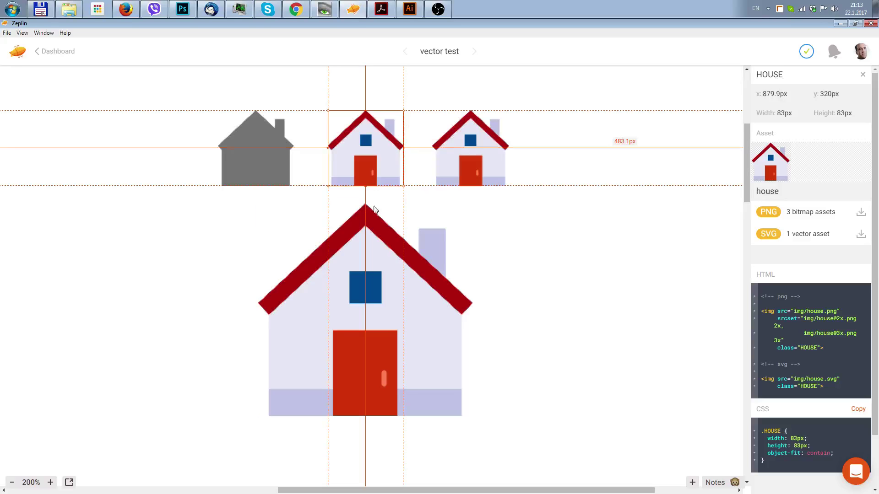
click(268, 162)
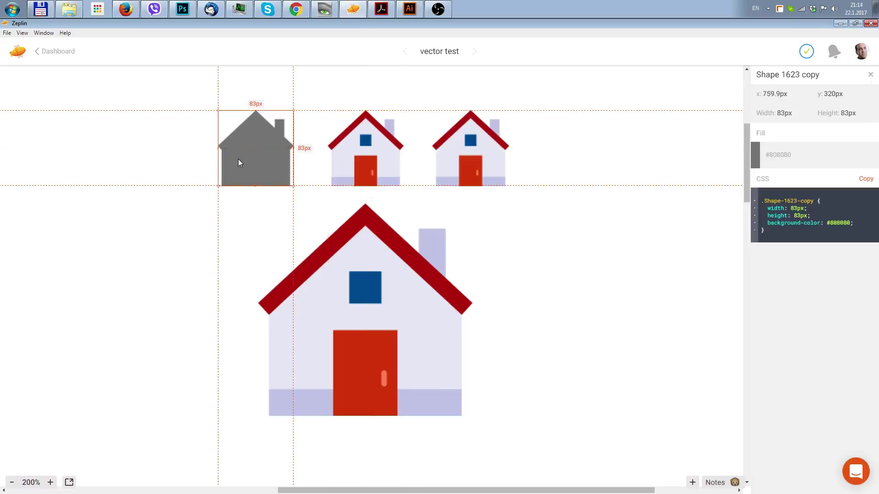
click(333, 120)
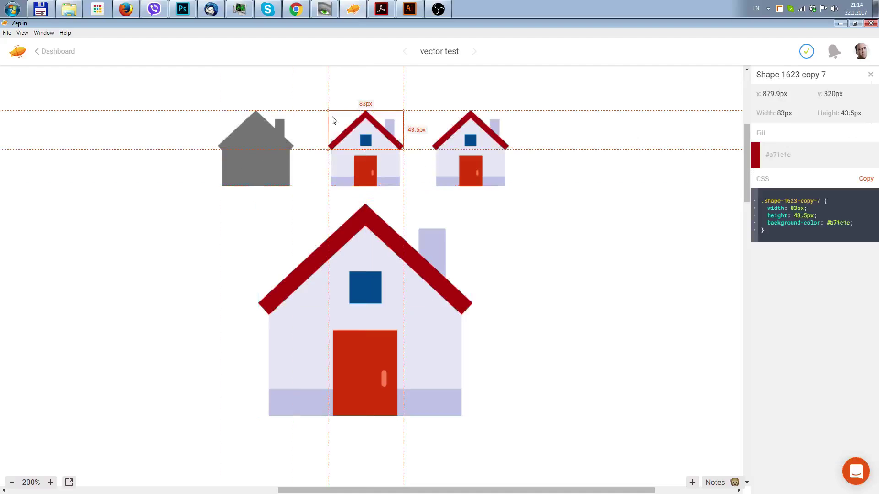
click(330, 171)
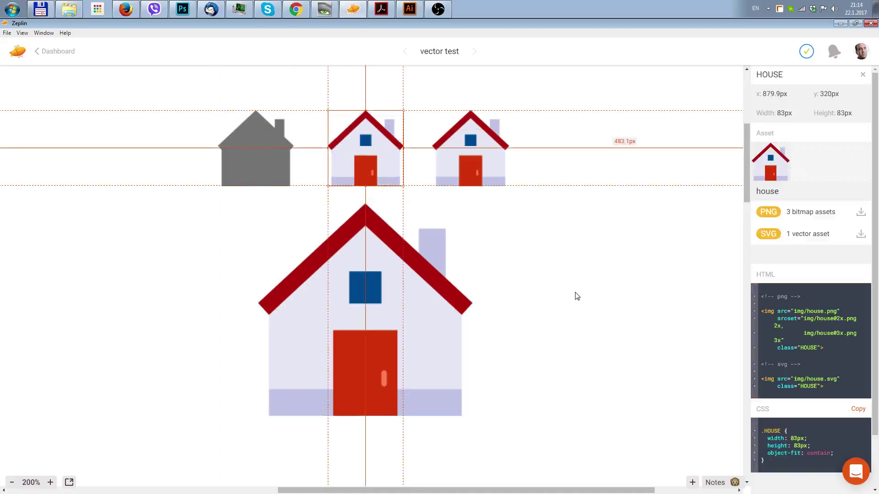
Download the HOUSE asset as an SVG file named house_ to the Desktop.
click(861, 234)
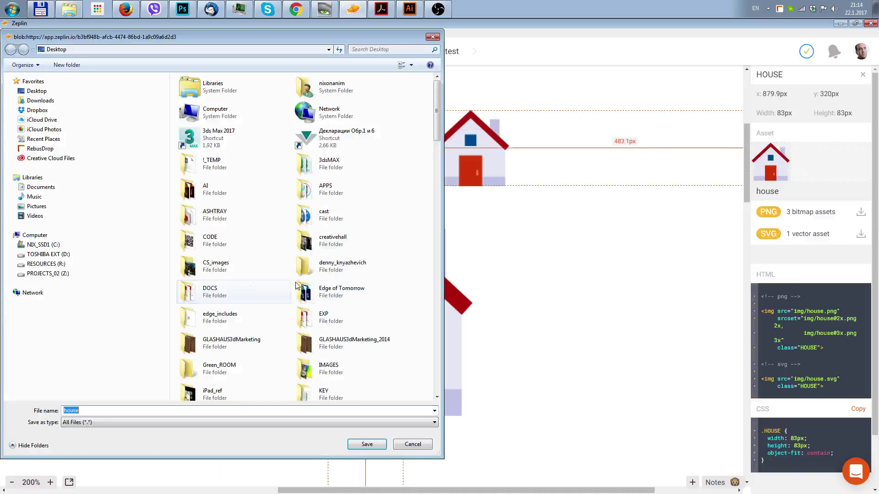
click(95, 409)
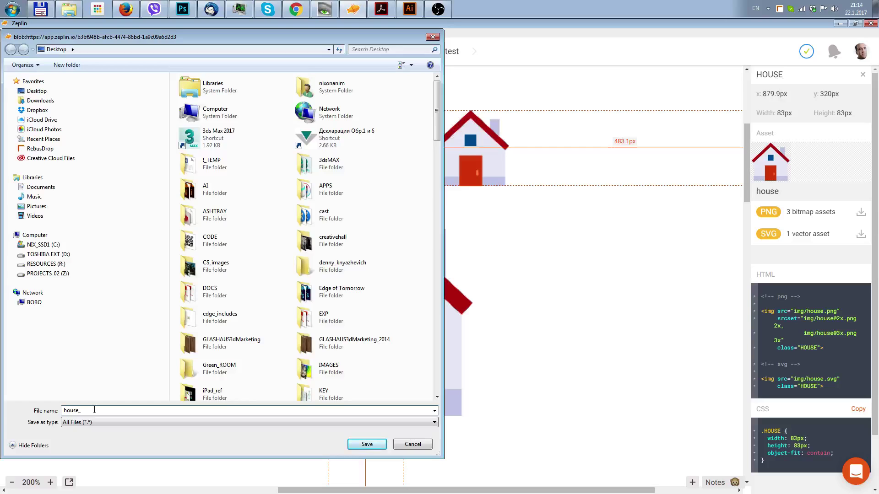
key(Return)
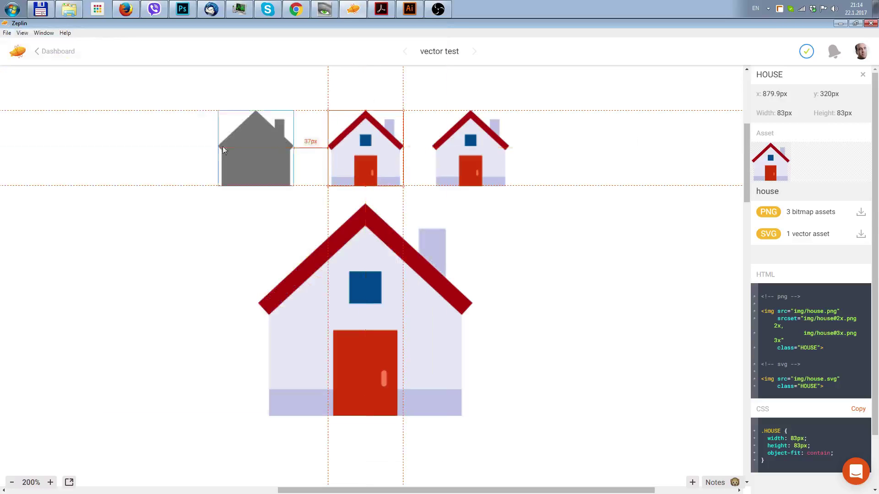
Try opening house_ in Illustrator, which imports it as text, then close that view.
click(40, 8)
click(245, 358)
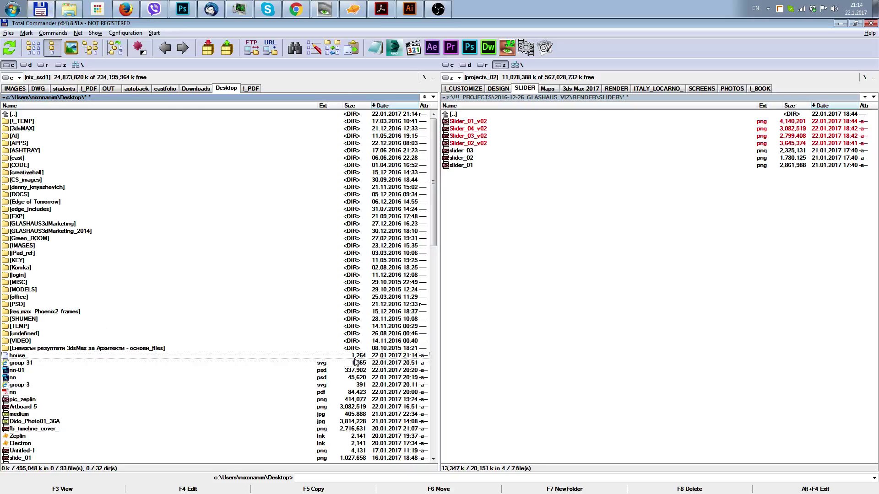
drag(348, 360, 488, 61)
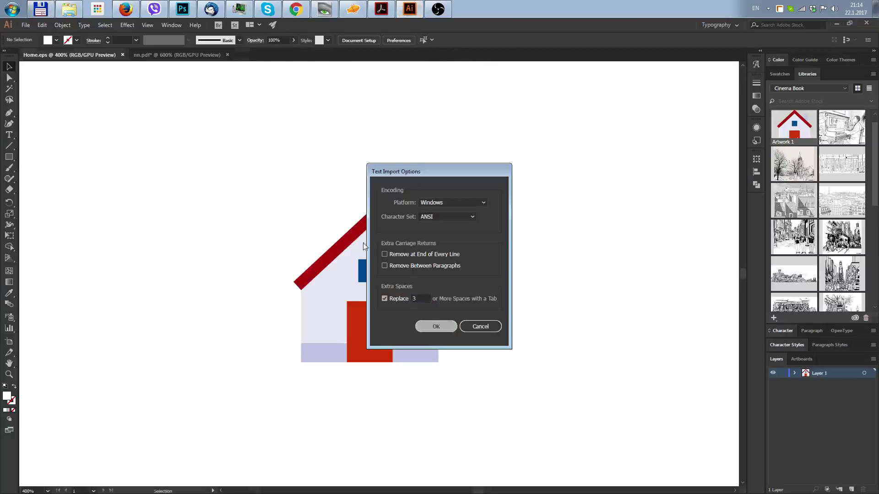
click(436, 327)
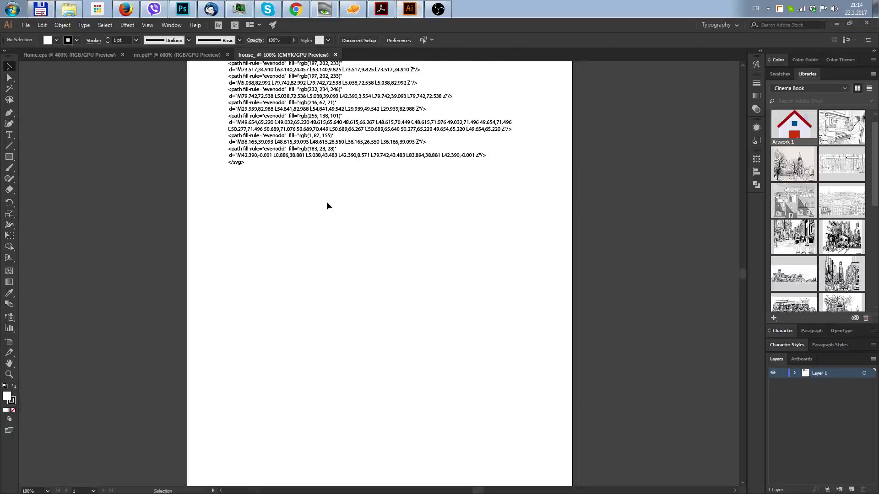
click(336, 55)
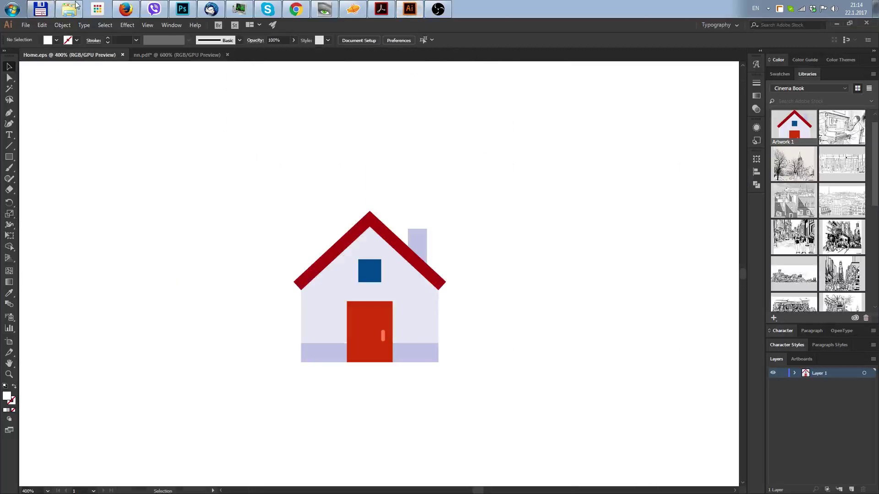
Rename house_ to house_.svg in Total Commander.
click(40, 9)
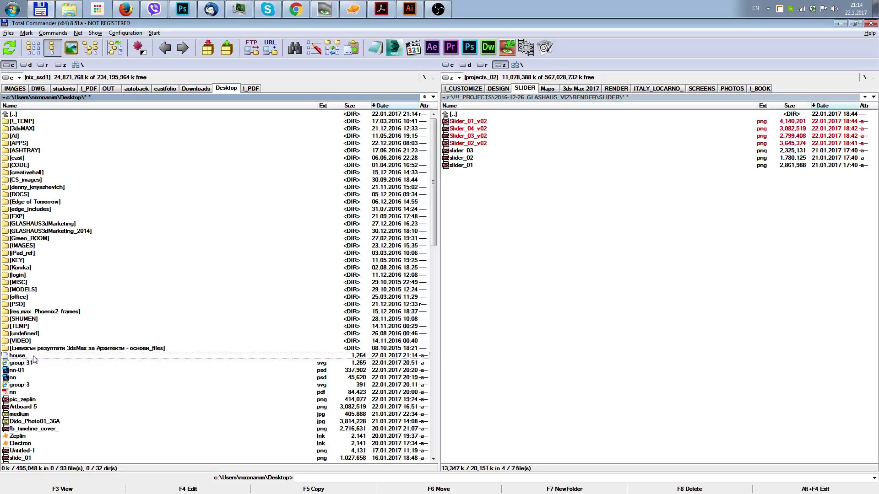
click(34, 356)
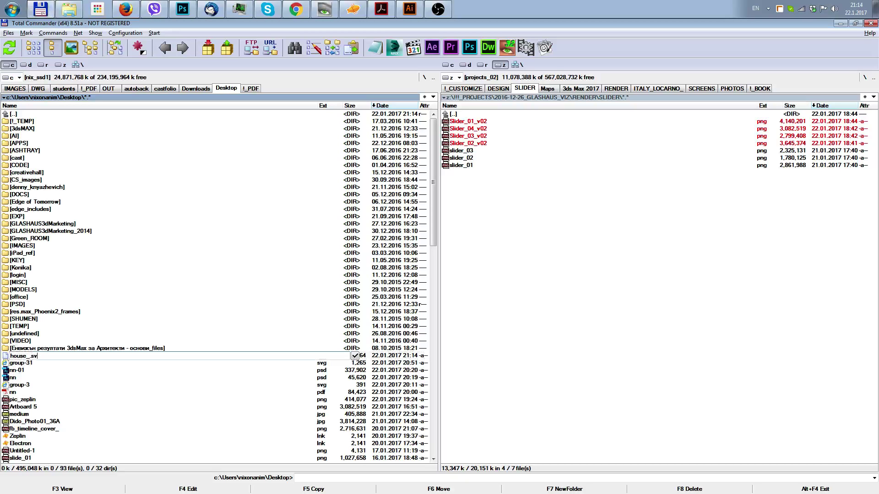
key(Return)
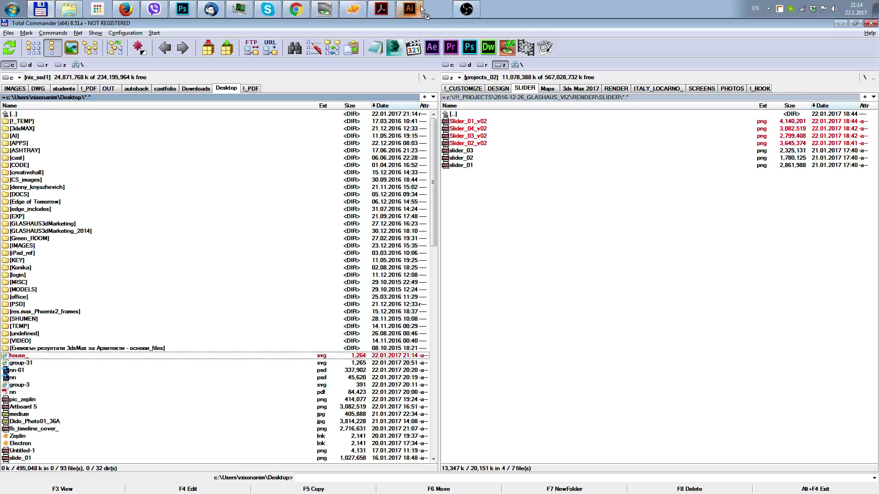
Zoom in on house_.svg and drag the red door to confirm it moves separately, then undo.
click(421, 10)
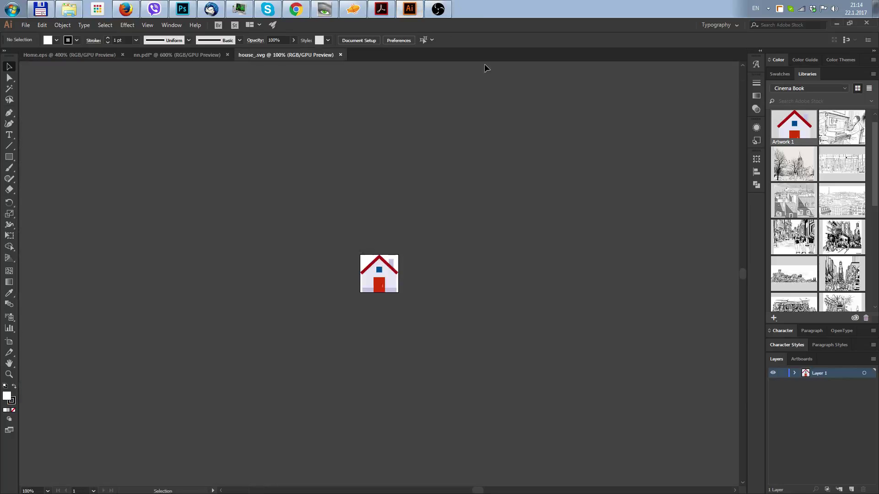
scroll(399, 266, up, 3)
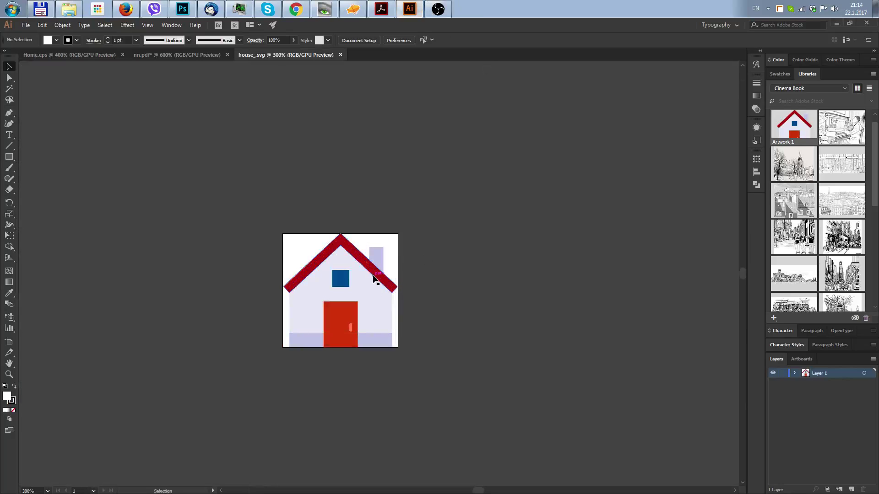
click(376, 345)
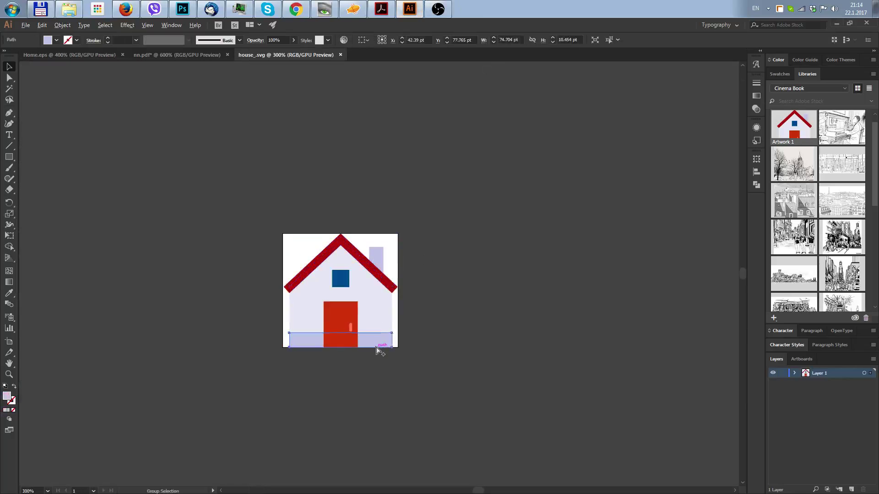
scroll(377, 347, up, 2)
click(323, 337)
key(v)
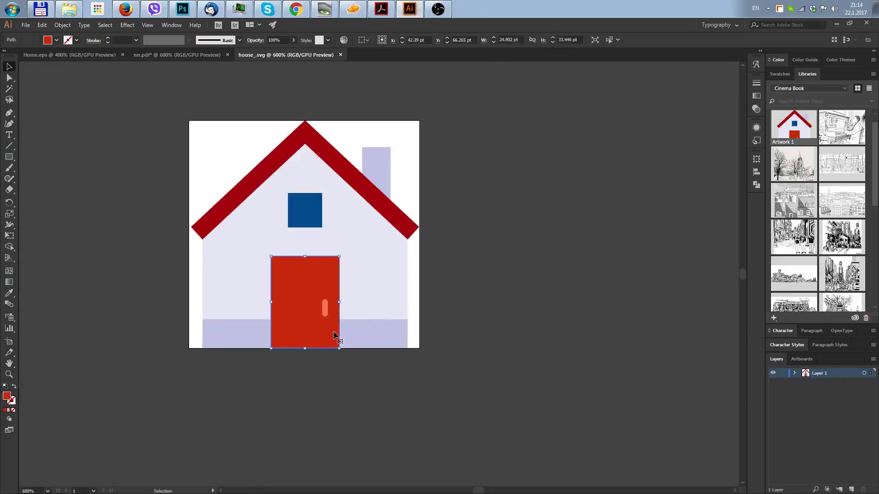
drag(335, 335, 410, 294)
key(ctrl+z)
Undo the base strip move and deselect, restoring the saved artwork.
click(492, 190)
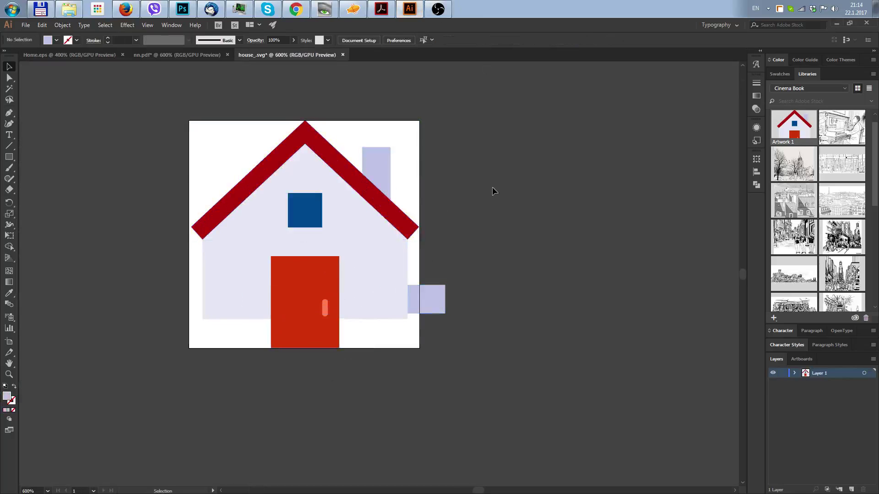
key(a)
key(ctrl+z)
key(ctrl+z)
click(574, 242)
key(v)
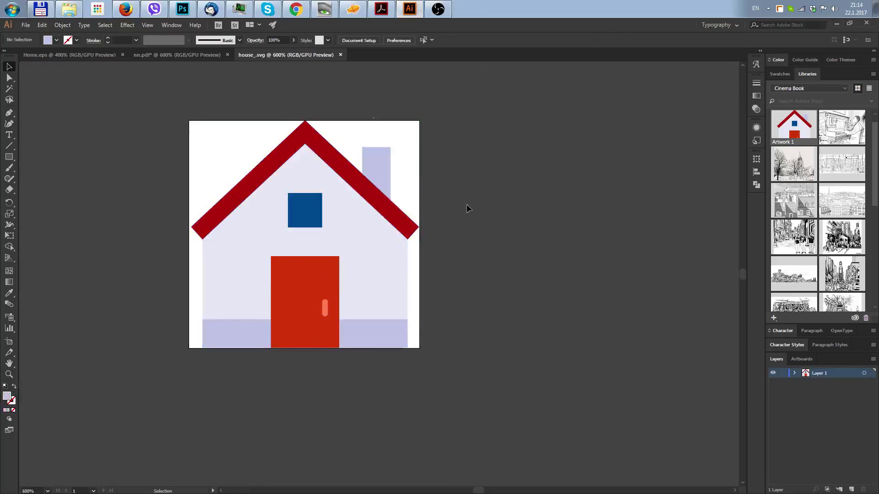
Close house_.svg and select the whole house group in the Home.eps document.
click(341, 55)
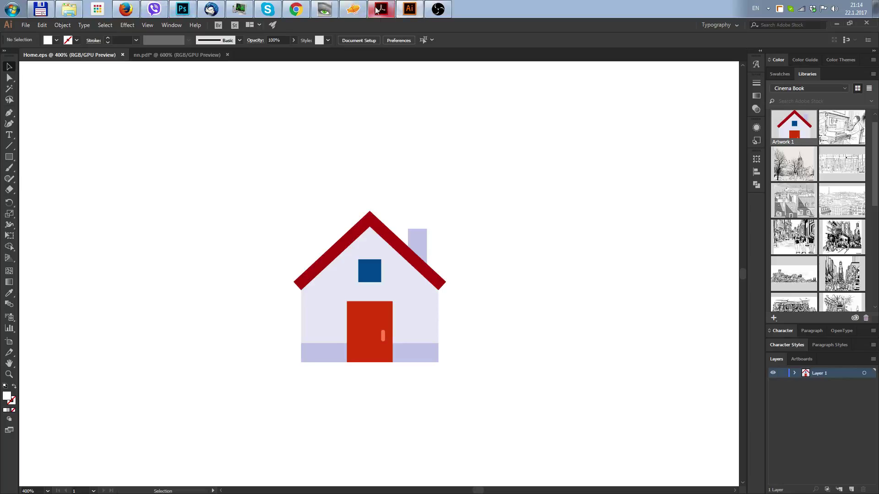
click(385, 268)
click(277, 134)
drag(220, 140, 453, 402)
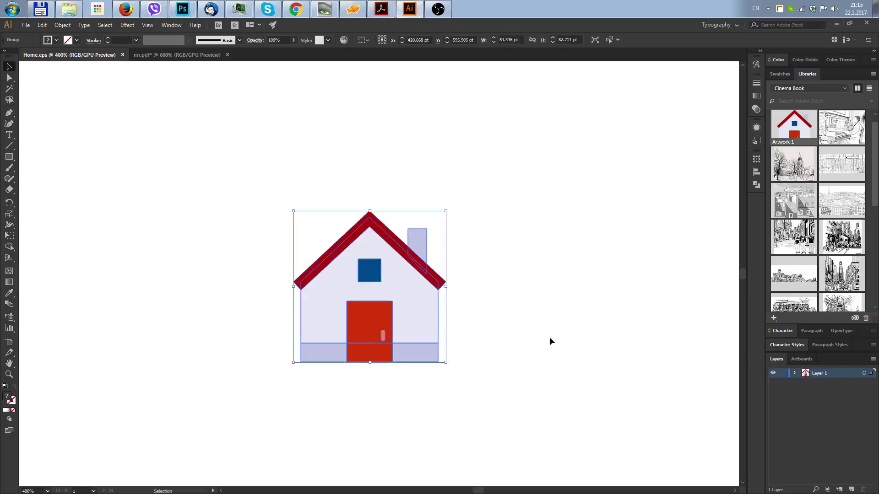
click(572, 309)
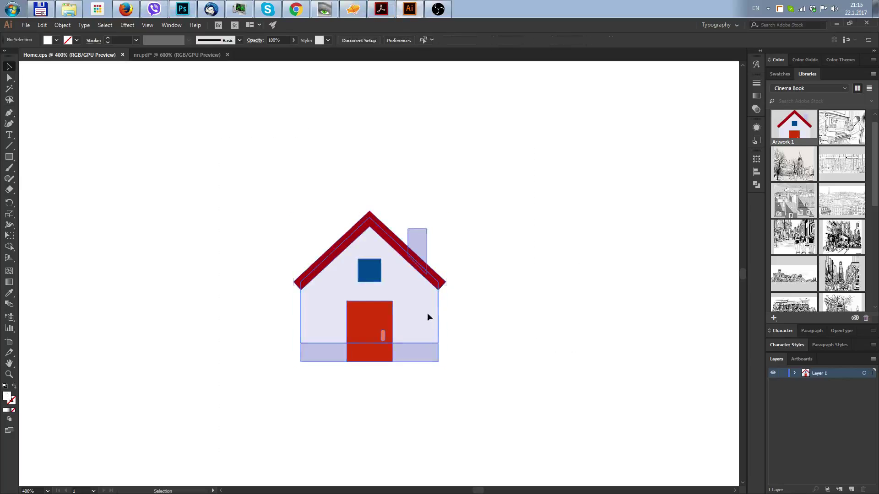
click(418, 314)
key(a)
key(v)
key(ctrl+z)
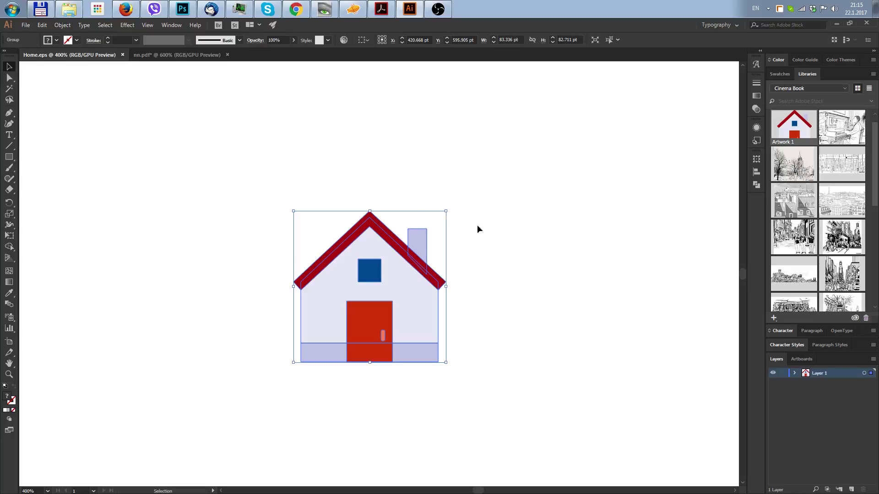
Ungroup the house, test-drag and undo the wall, base band and door, then select every piece.
right_click(410, 271)
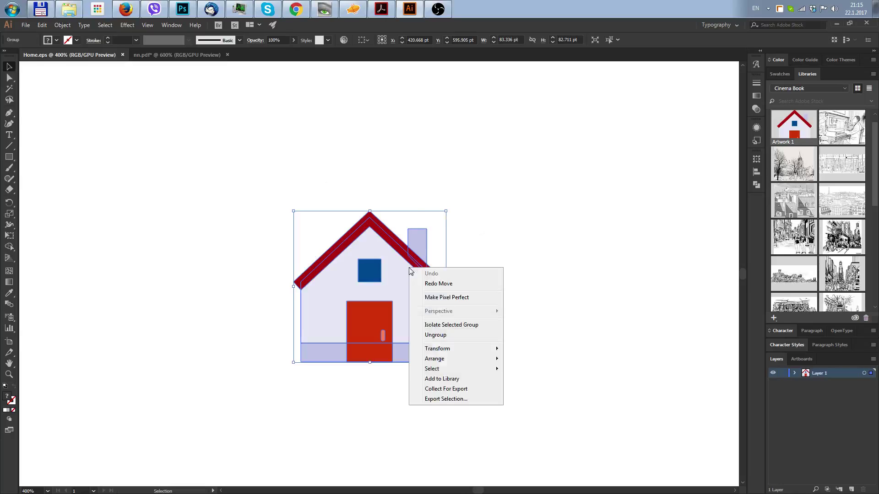
click(466, 337)
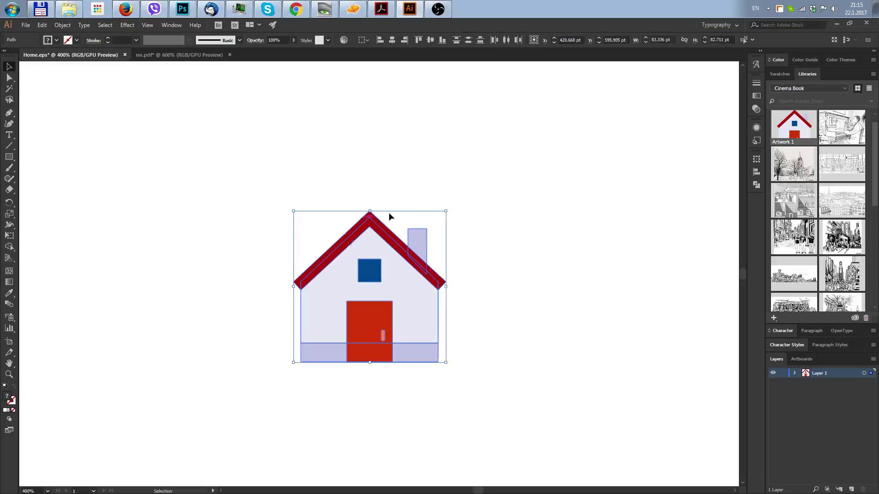
click(543, 303)
drag(416, 302, 500, 305)
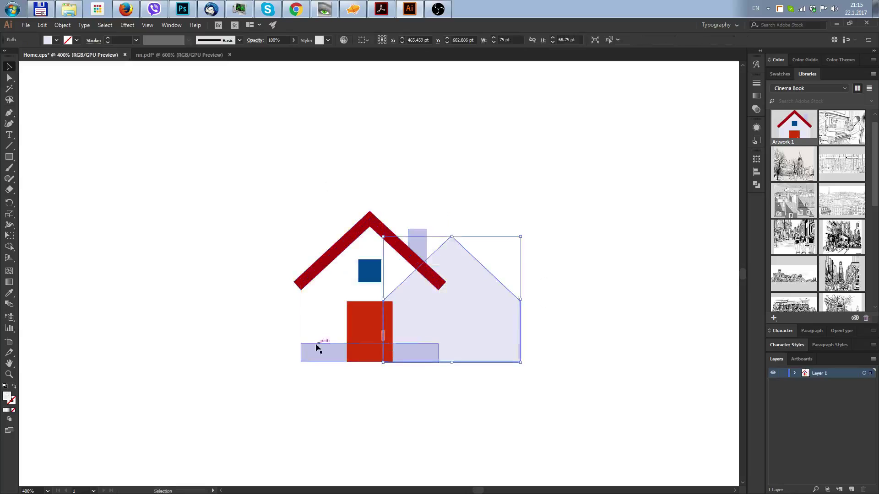
drag(417, 361, 418, 420)
key(ctrl+z)
drag(366, 337, 246, 337)
key(ctrl+z)
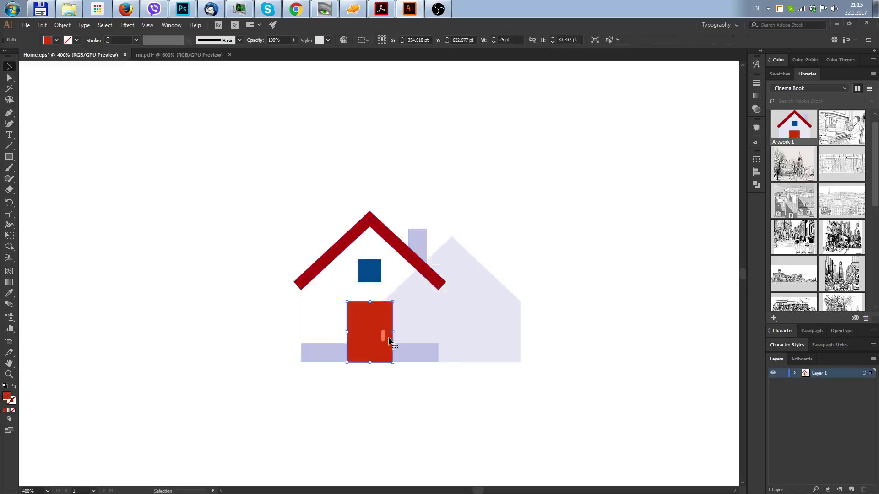
key(ctrl+z)
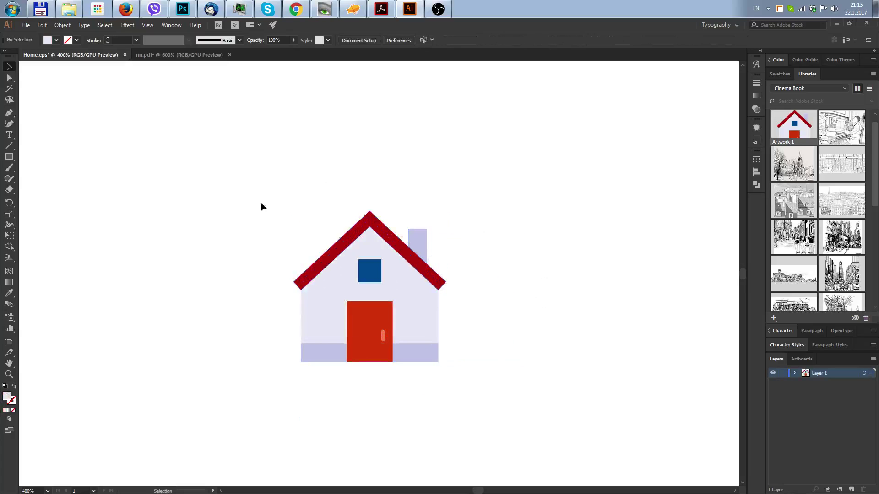
drag(261, 202, 564, 432)
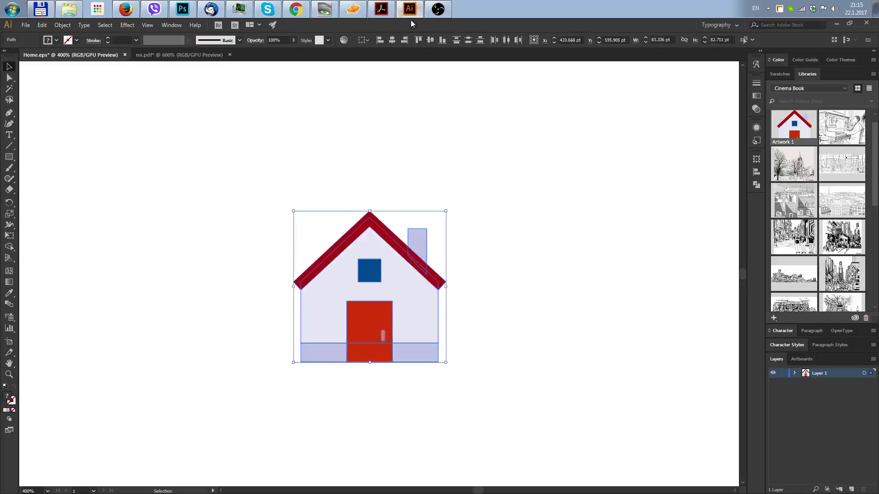
click(182, 8)
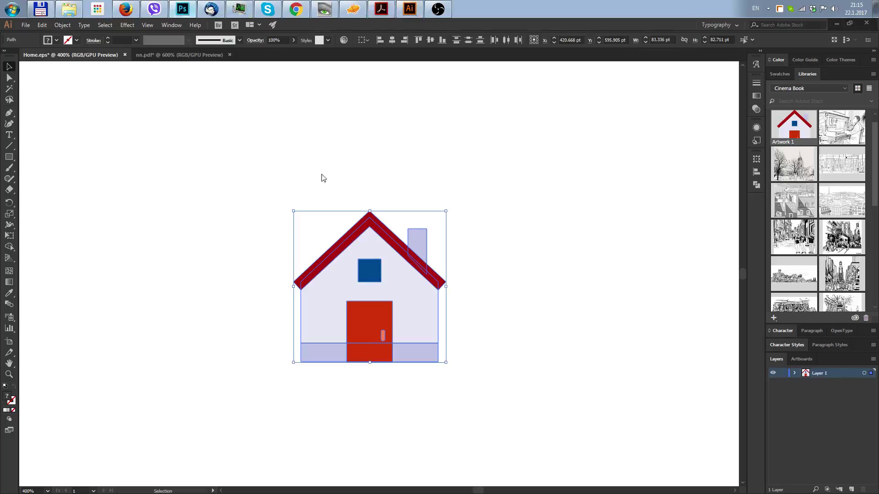
Paste the Illustrator house into Photoshop as a Smart Object and commit it.
key(ctrl+v)
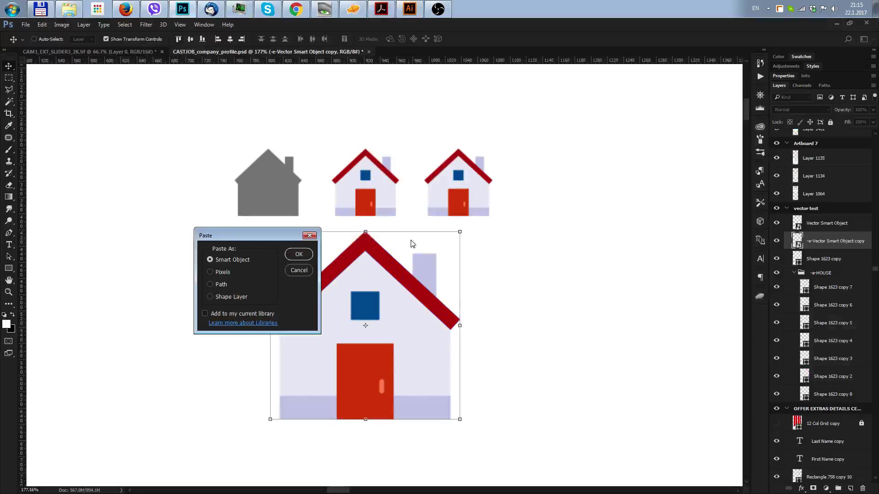
click(298, 255)
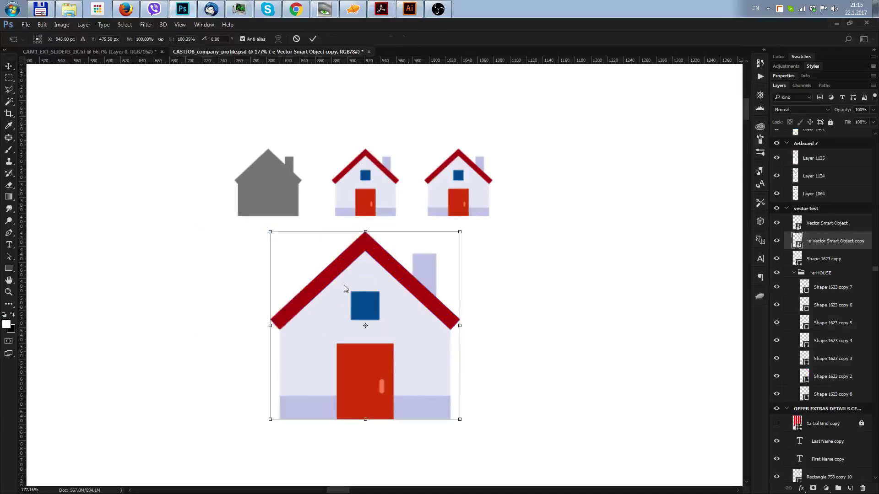
key(Return)
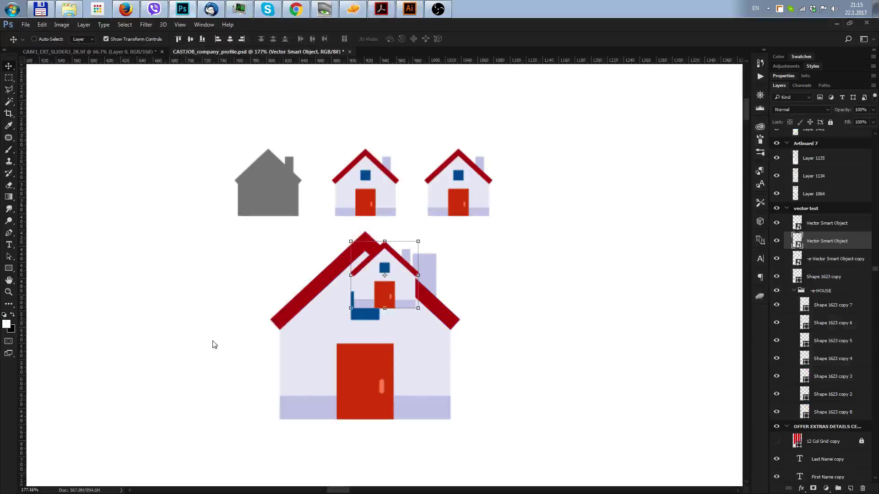
Place the pasted small house to the left of the large house and select its layer.
drag(363, 294, 202, 326)
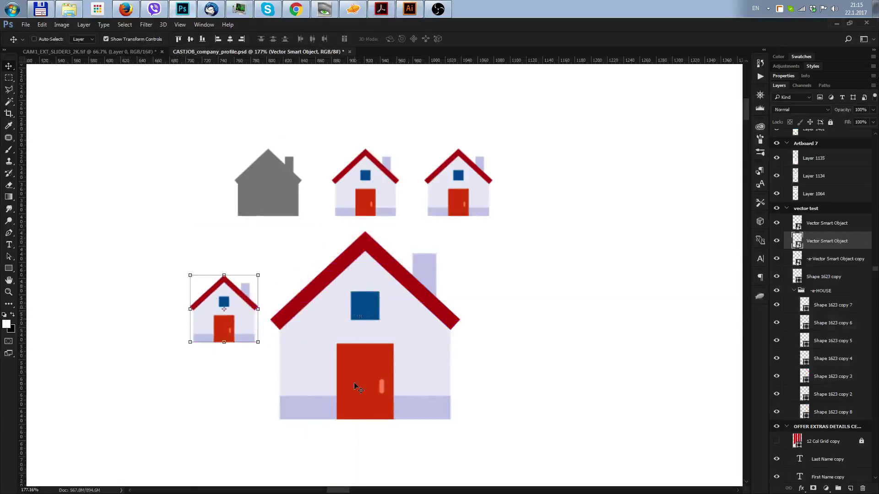
ctrl+click(369, 342)
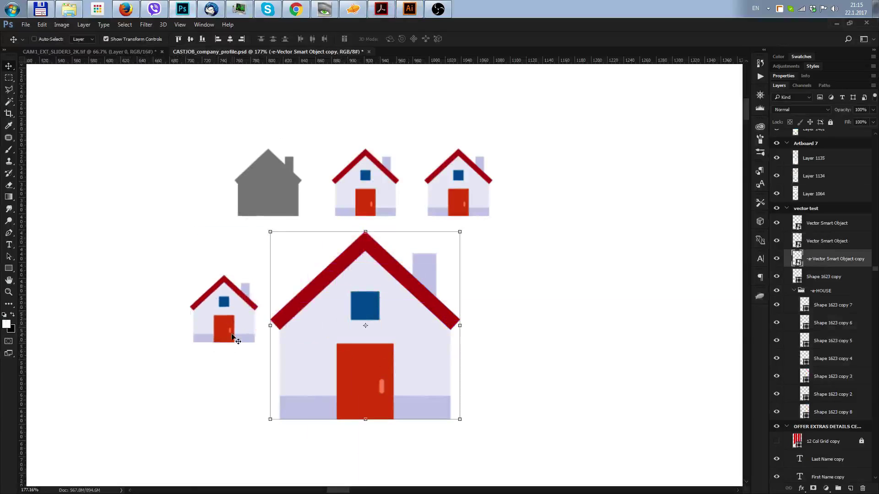
ctrl+click(232, 337)
drag(234, 341, 206, 281)
ctrl+click(214, 366)
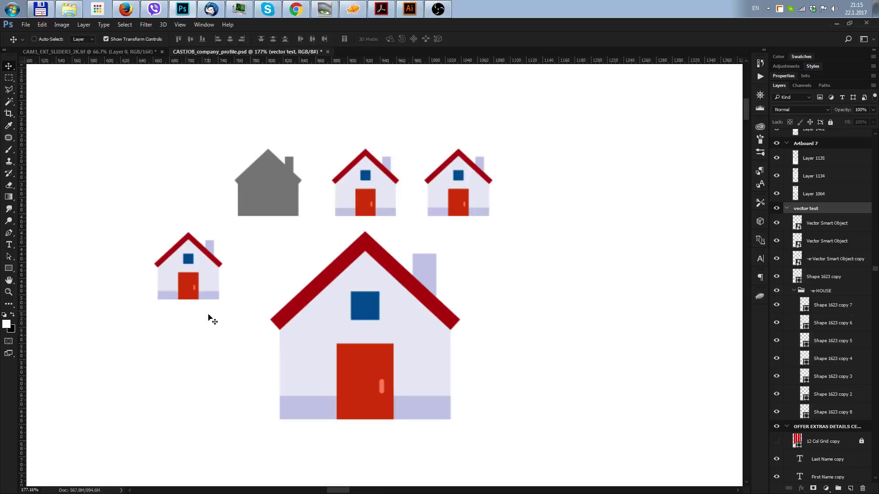
ctrl+click(212, 276)
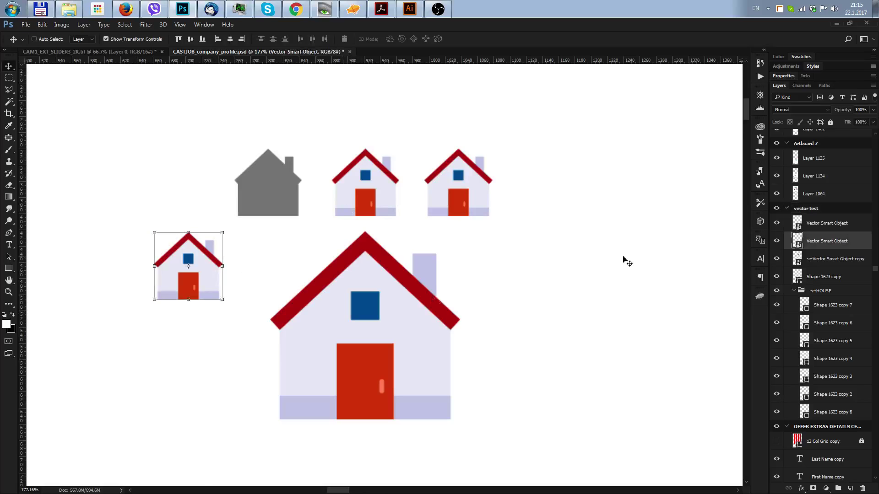
double_click(798, 246)
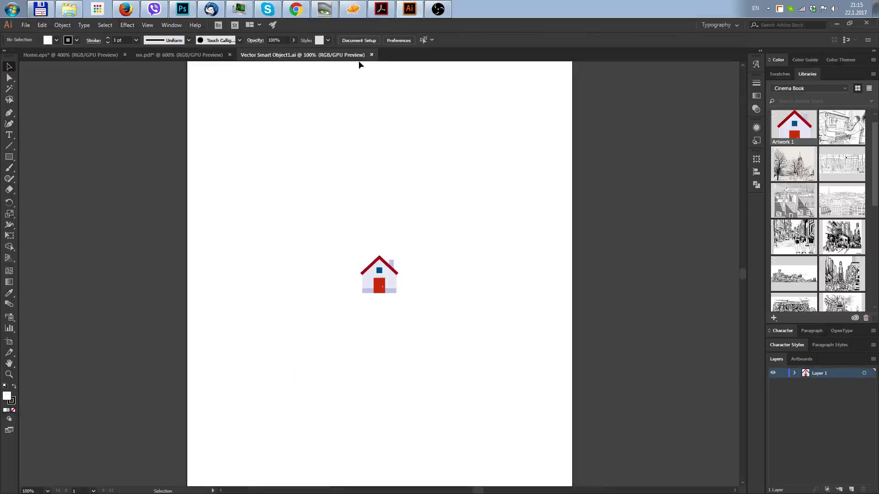
click(371, 55)
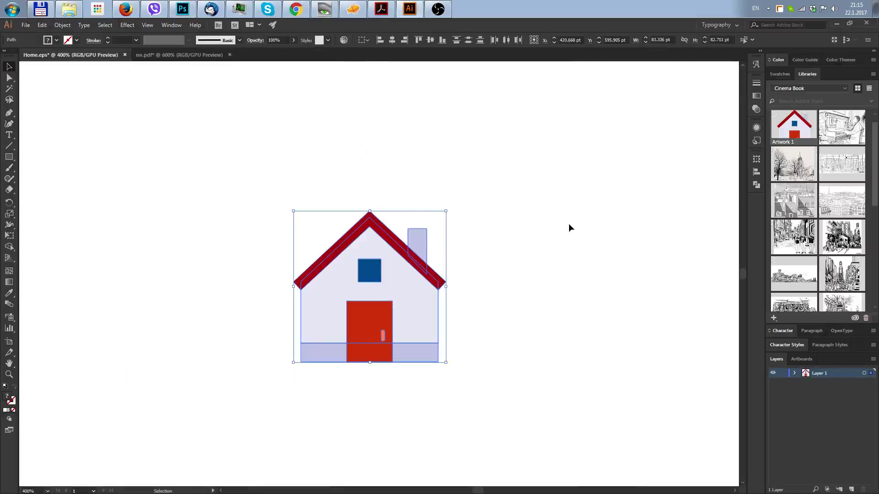
click(181, 9)
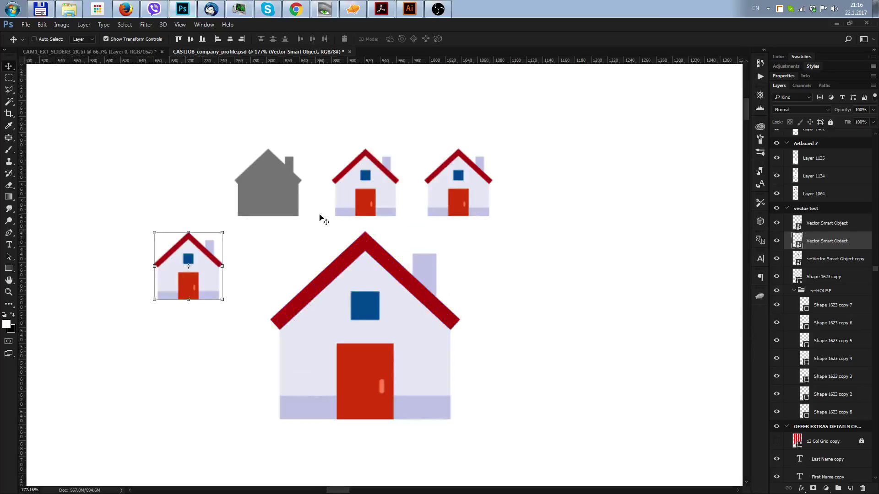
Enable Auto-Select, pick the middle small house, and view the 1446×2319 px artboard in Zeplin.
ctrl+click(483, 247)
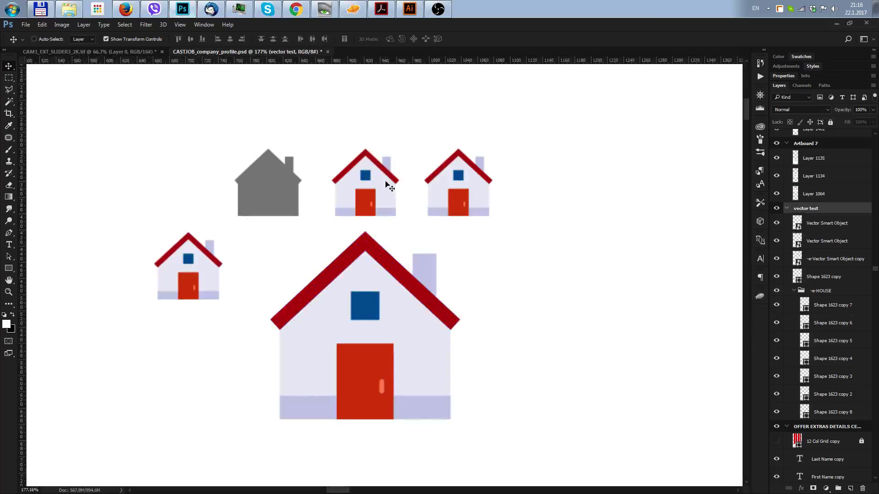
ctrl+click(386, 183)
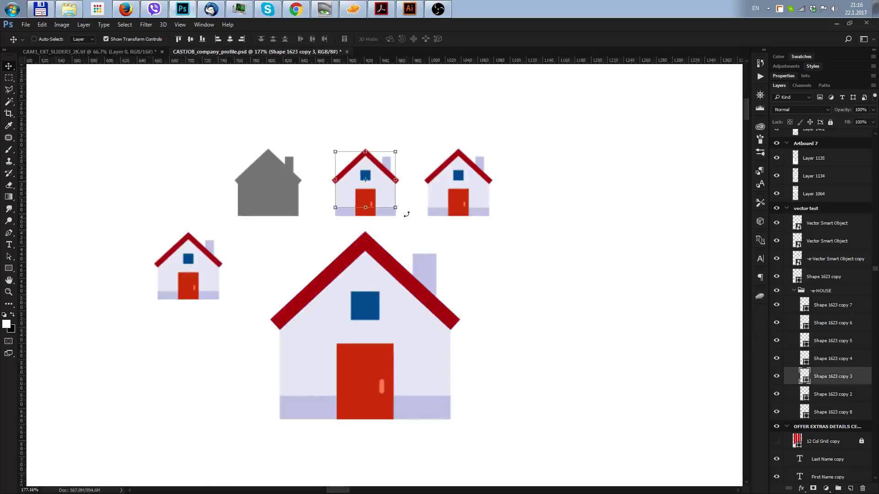
click(353, 9)
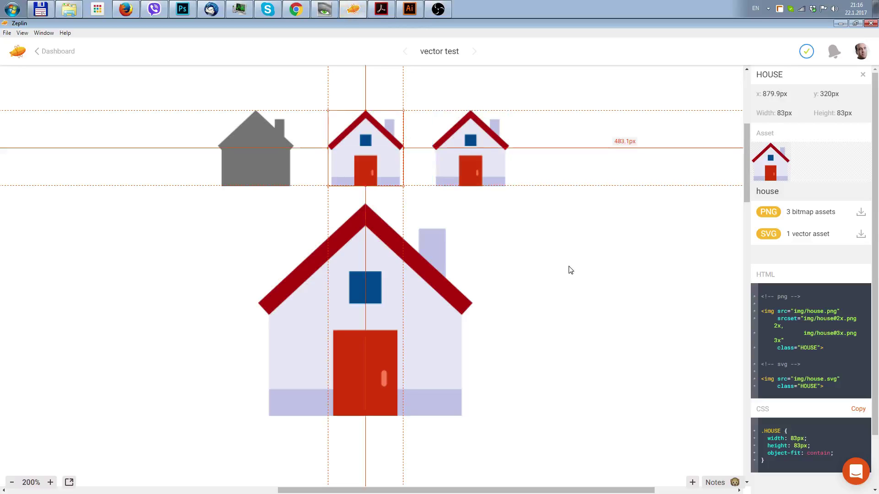
click(535, 241)
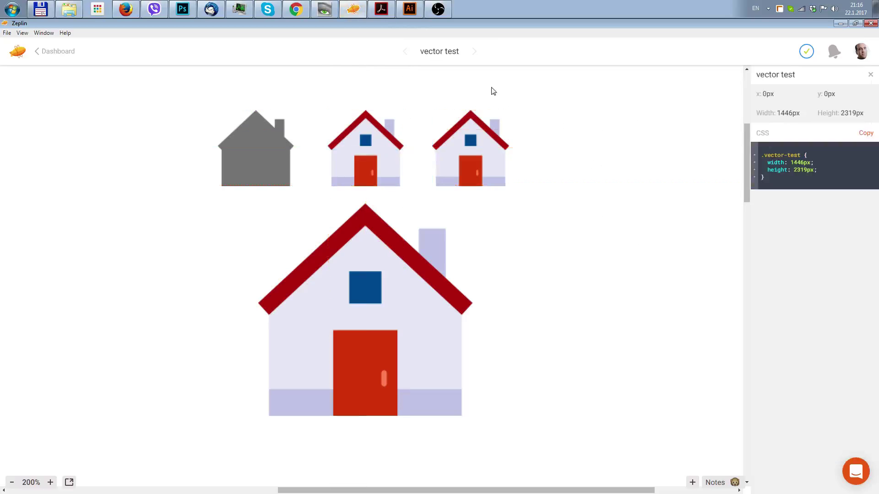
Select the grey house silhouette, grab all house shapes in Illustrator, and paste them into Photoshop.
click(182, 9)
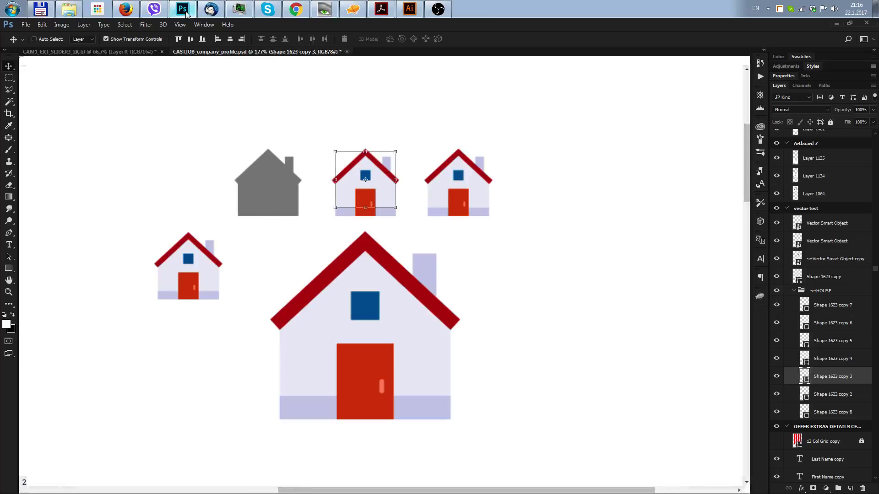
ctrl+click(279, 195)
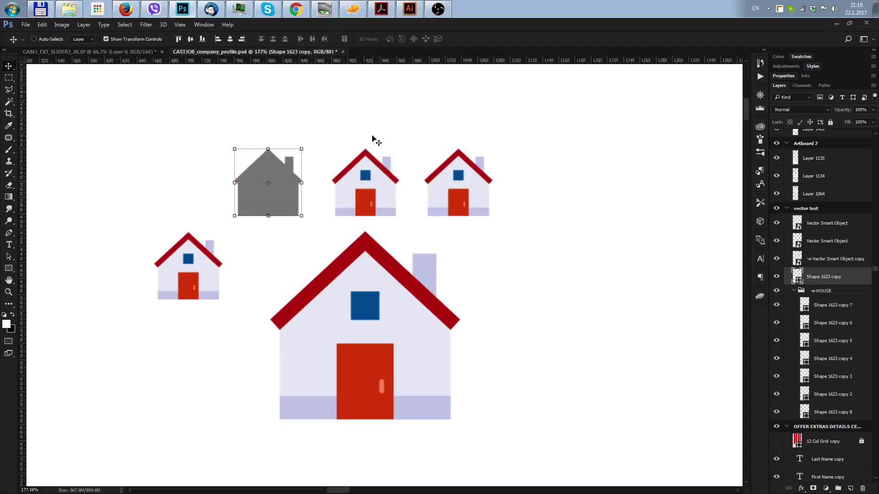
click(407, 13)
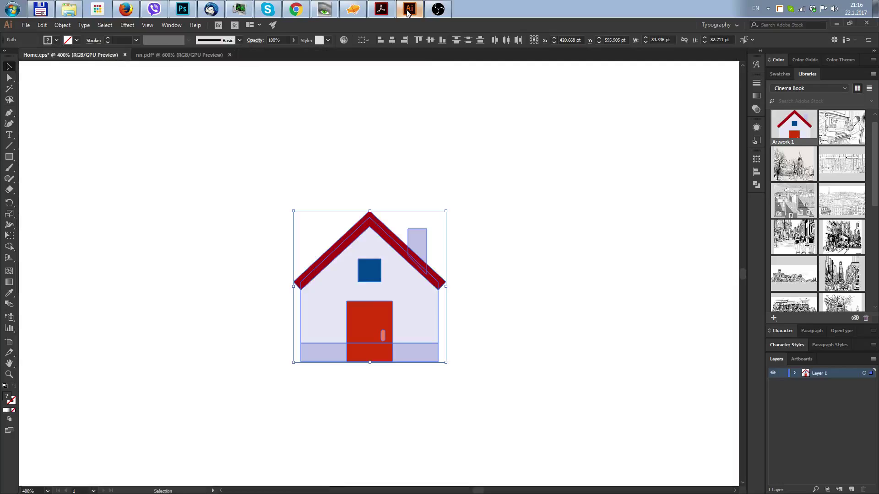
click(510, 241)
drag(212, 161, 429, 392)
key(alt+Tab)
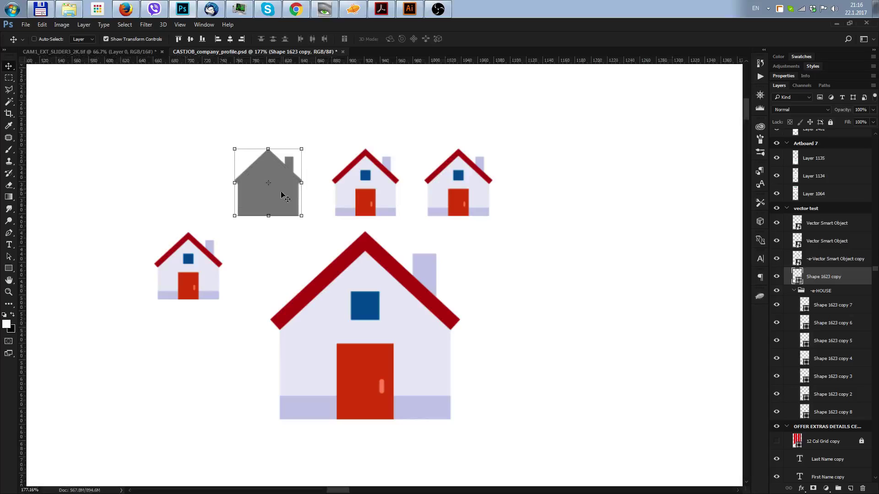
key(ctrl+v)
Paste the house as a Shape Layer and move Shape 1631 beside the other grey house.
click(210, 297)
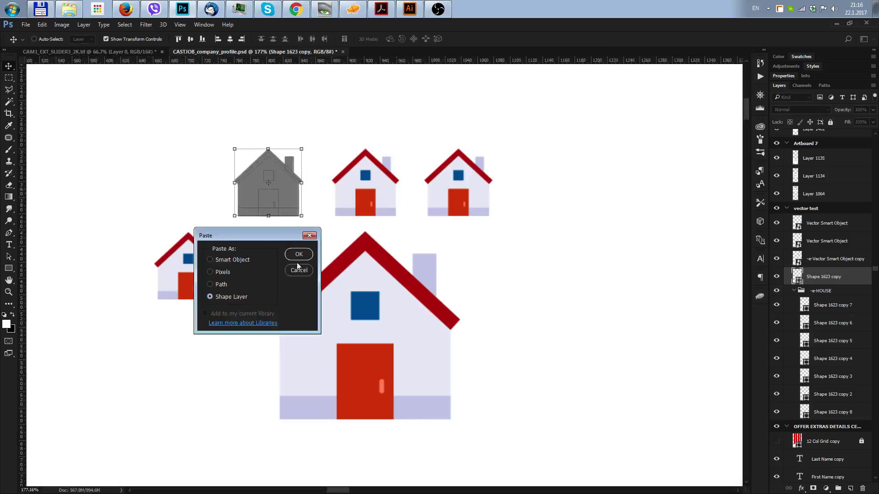
click(298, 255)
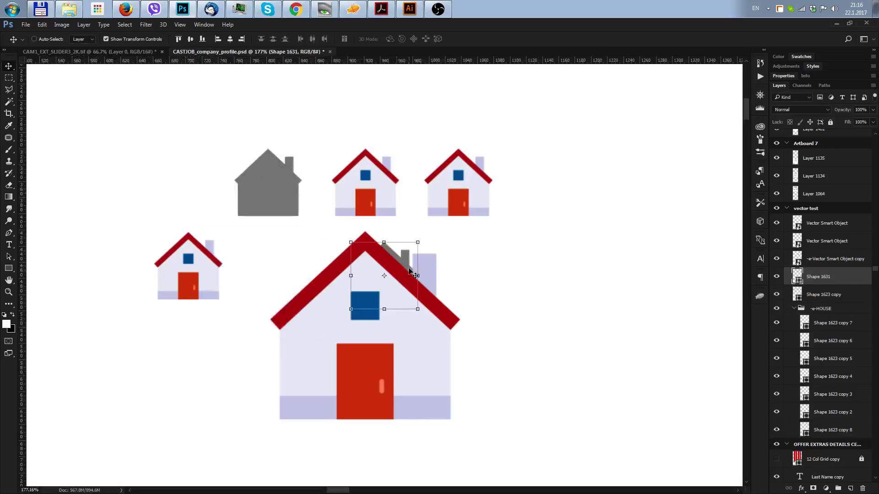
drag(409, 271, 204, 175)
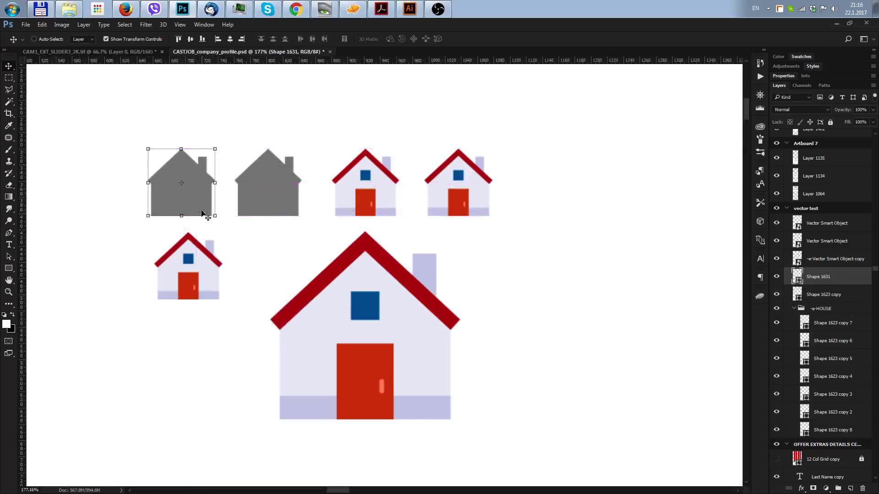
Align the small coloured house beneath the grey house and select layer Shape 1631.
mouse_move(204, 212)
mouse_down()
mouse_move(214, 211)
mouse_move(200, 204)
mouse_move(210, 208)
mouse_up()
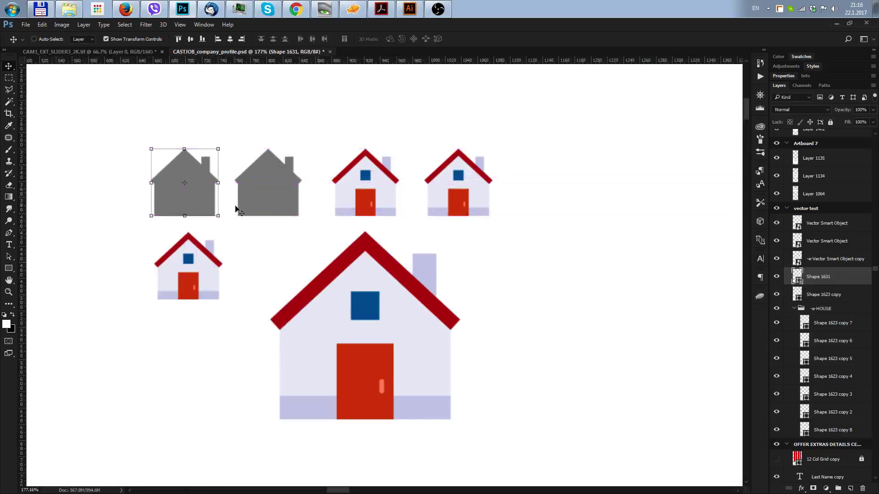
ctrl+click(206, 279)
drag(206, 279, 207, 282)
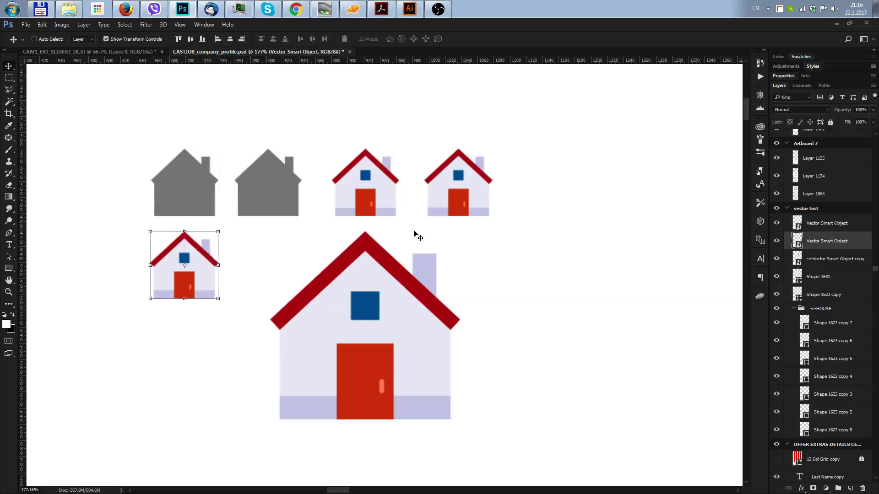
ctrl+click(198, 192)
Mark Shape 1631 as a Zeplin asset, renaming it -e-Shape 1631, and check its size and fill in Zeplin.
click(758, 298)
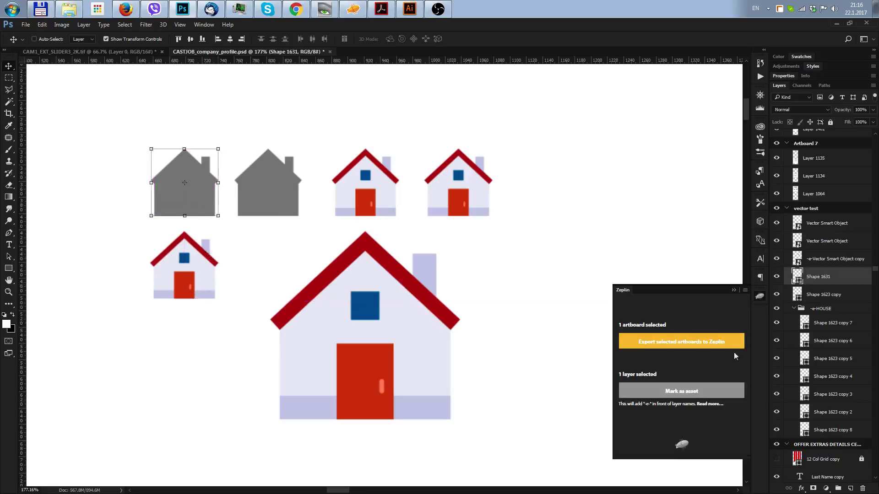
click(678, 391)
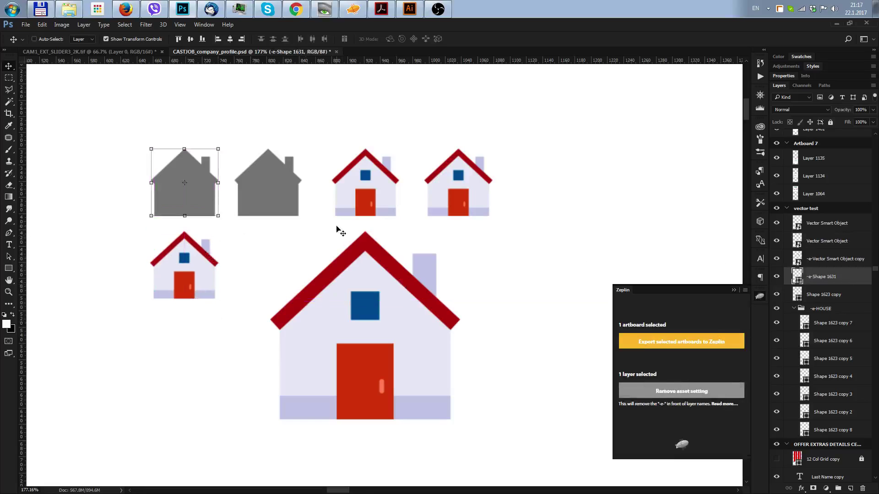
click(353, 9)
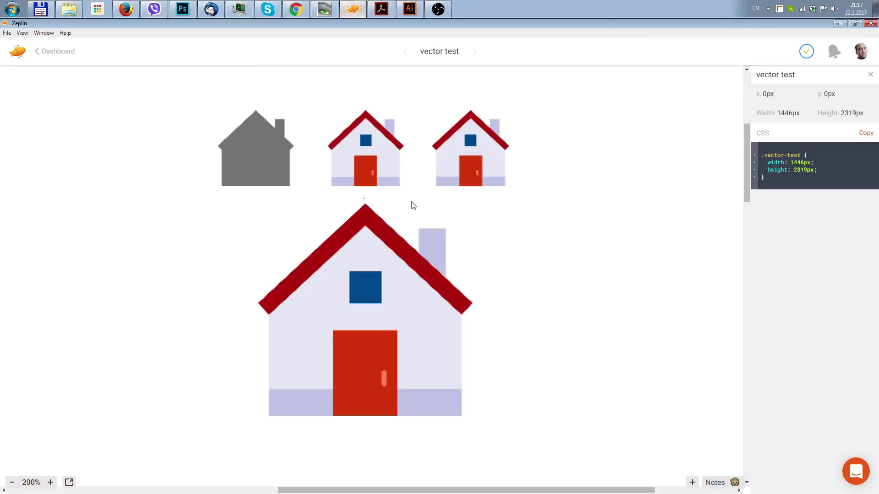
click(274, 175)
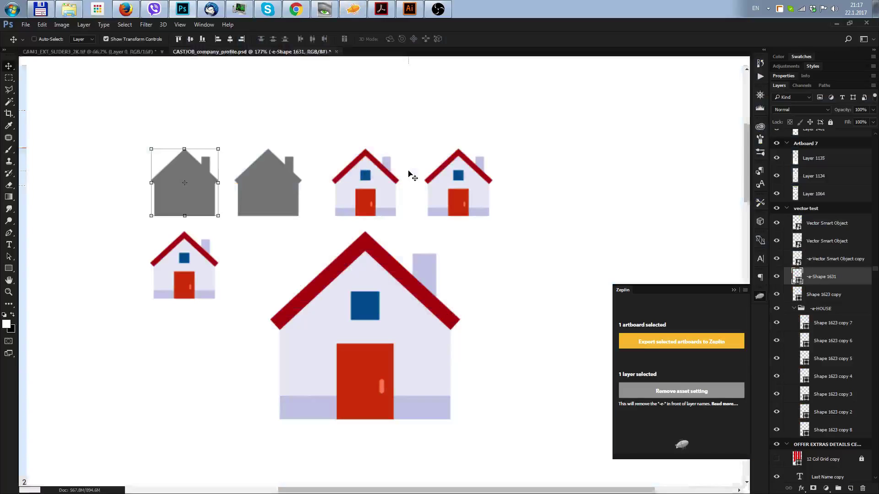
key(alt+Tab)
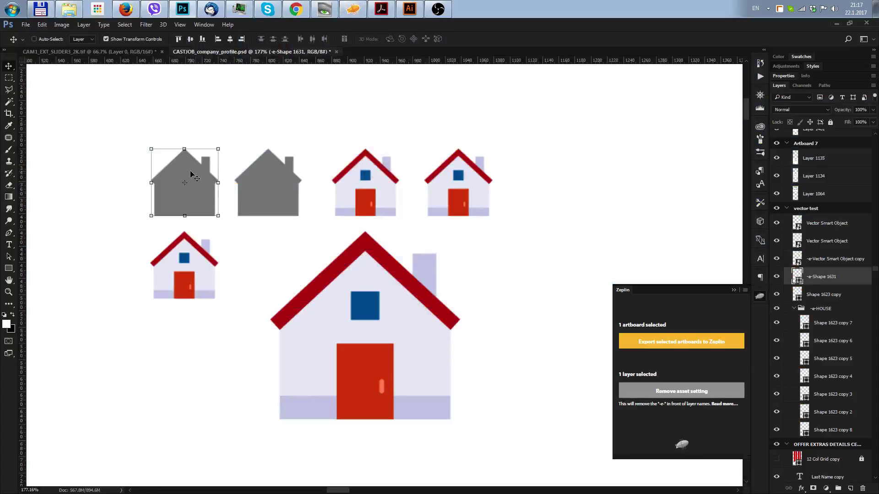
scroll(267, 243, left, 3)
scroll(267, 243, up, 1)
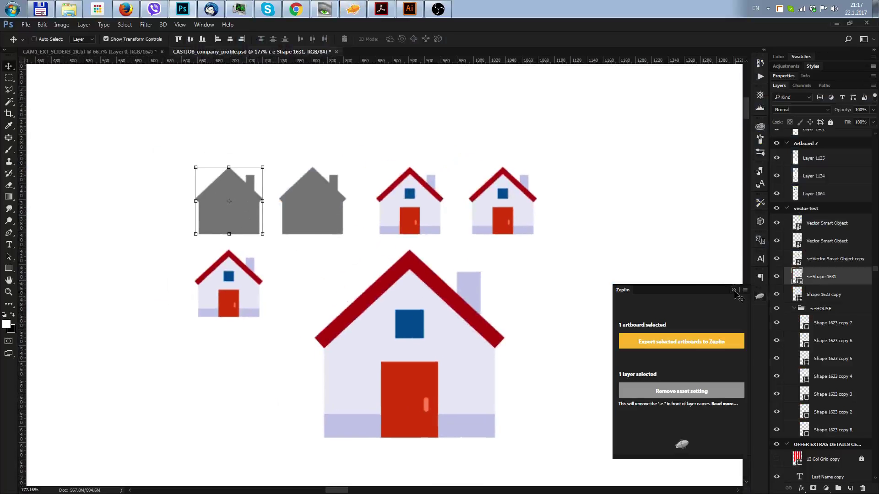
Select the -e-Shape 1631 grey house layer and group it with Ctrl+G into Group 3.
click(734, 291)
ctrl+click(394, 201)
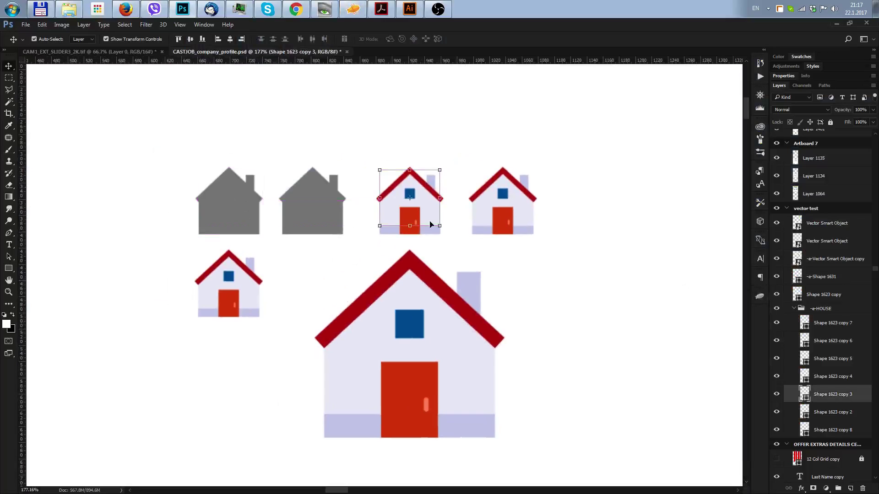
mouse_move(430, 224)
mouse_down()
mouse_move(462, 211)
mouse_move(431, 224)
mouse_up()
ctrl+click(387, 231)
scroll(337, 256, left, 2)
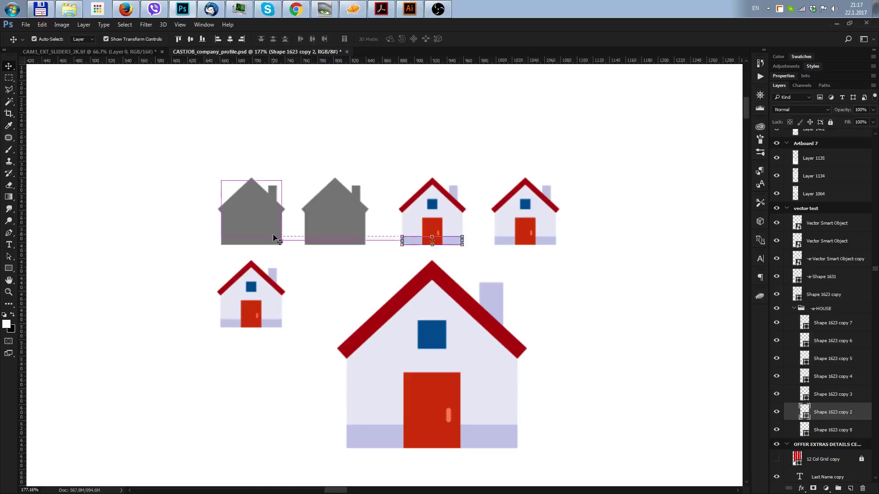
ctrl+click(274, 238)
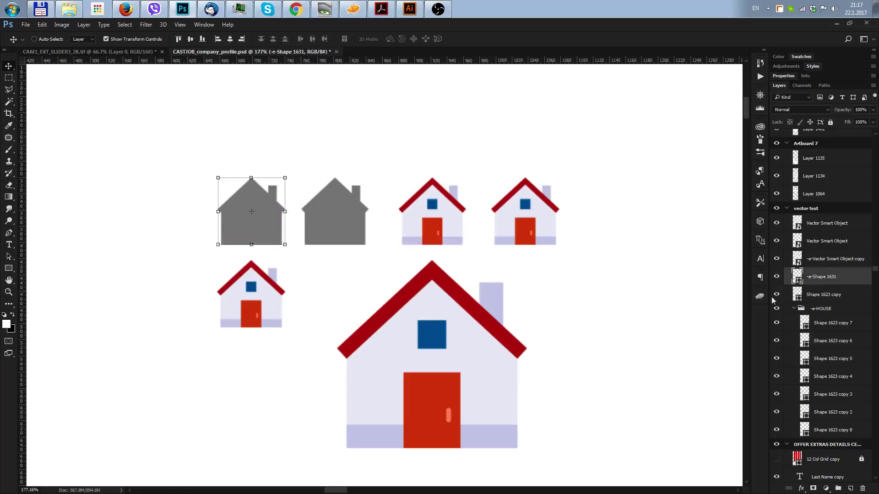
click(827, 266)
click(831, 276)
key(ctrl+g)
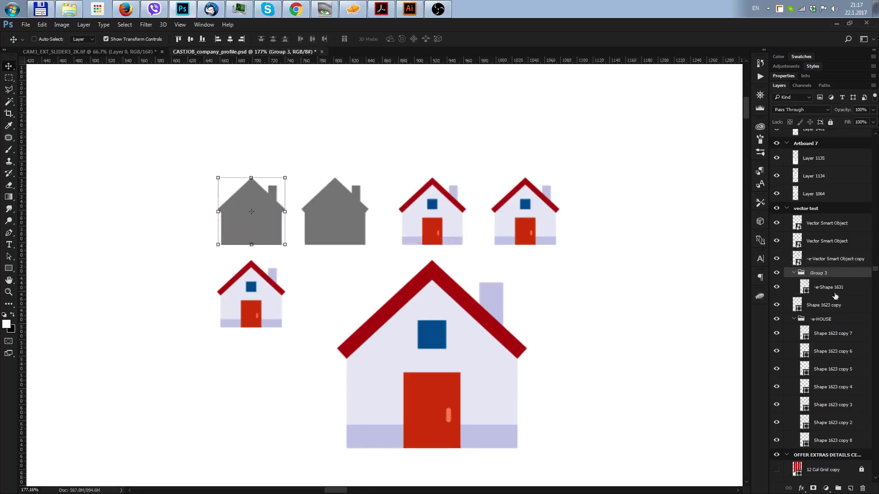
scroll(243, 221, up, 2)
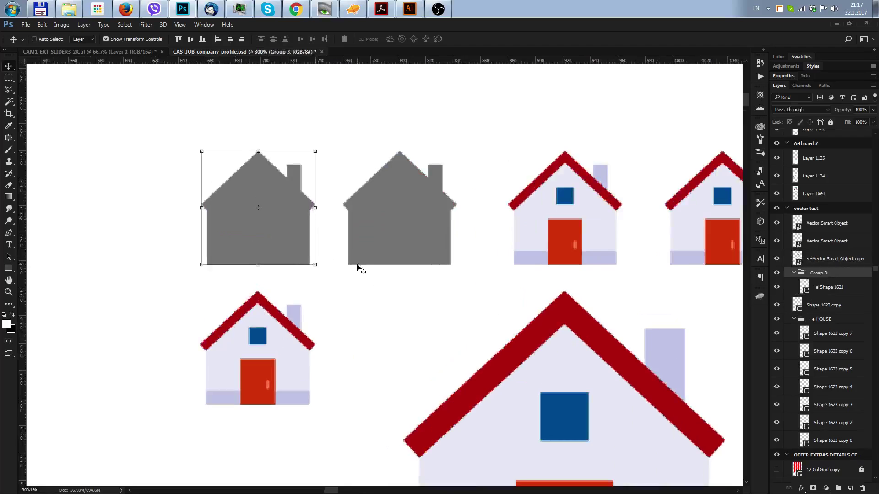
scroll(379, 304, up, 1)
click(855, 287)
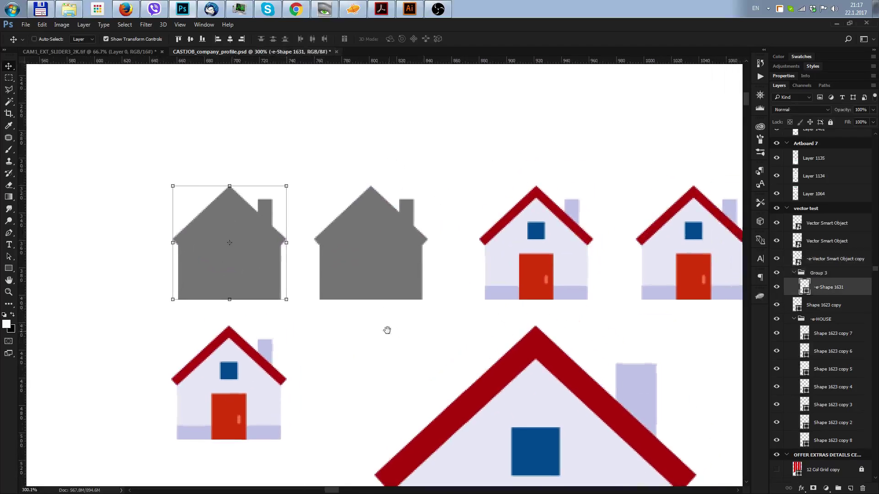
Select all seven shape layers of the third house.
scroll(387, 329, down, 2)
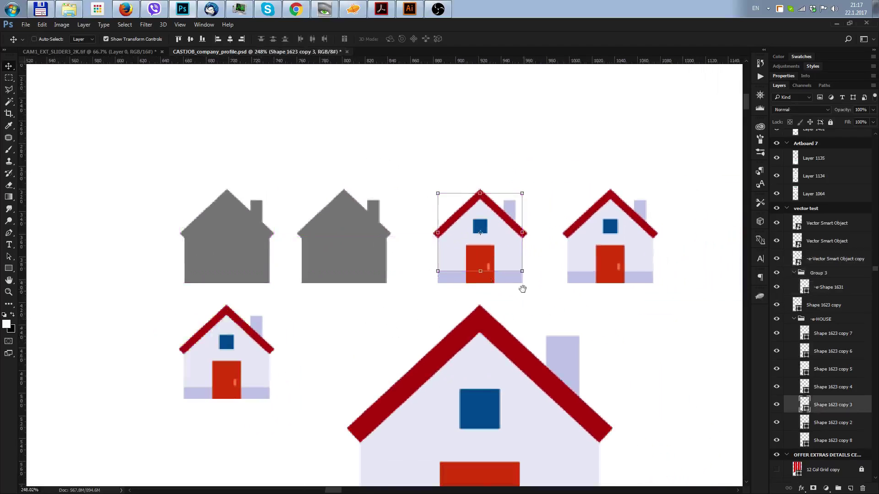
drag(520, 288, 455, 287)
click(359, 190)
drag(333, 157, 459, 276)
click(836, 334)
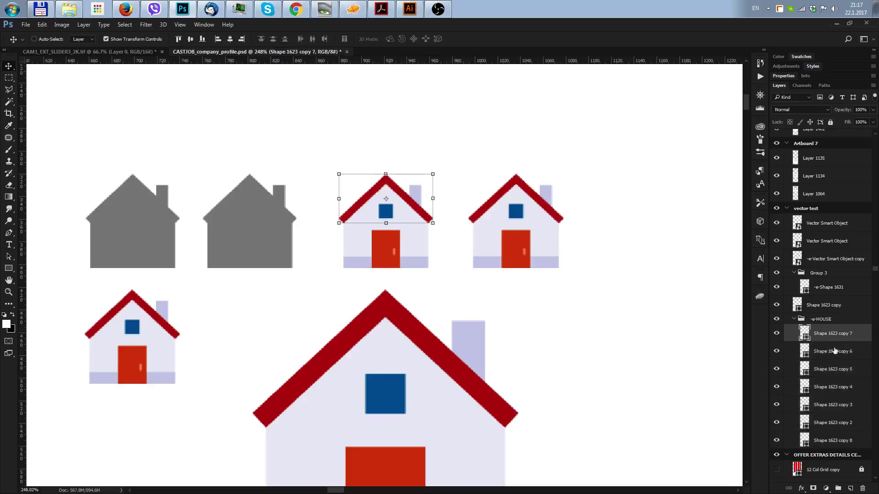
shift+click(841, 438)
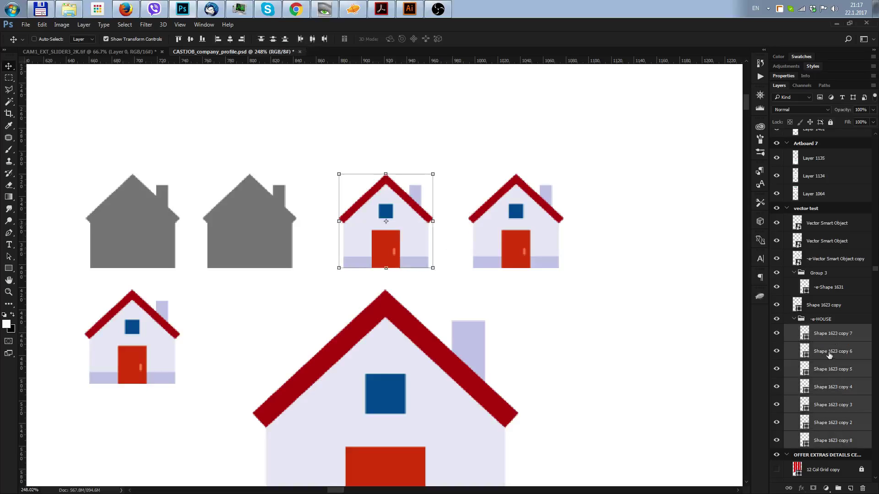
right_click(829, 356)
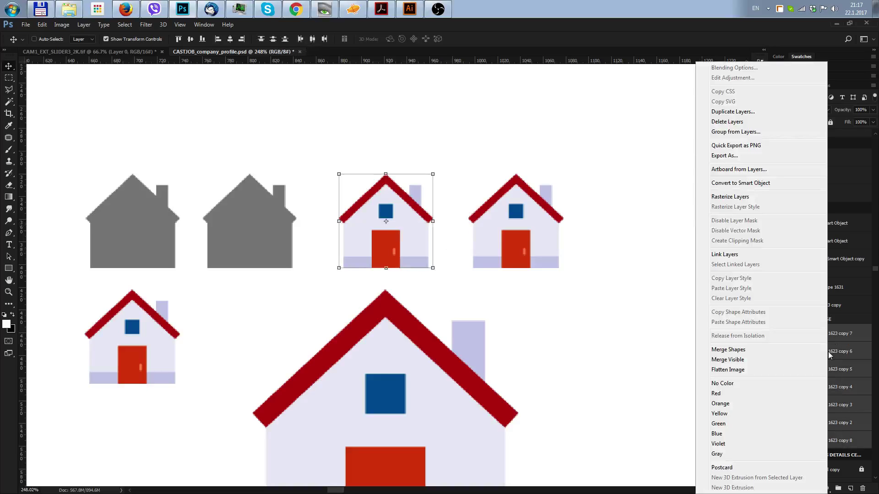
click(727, 350)
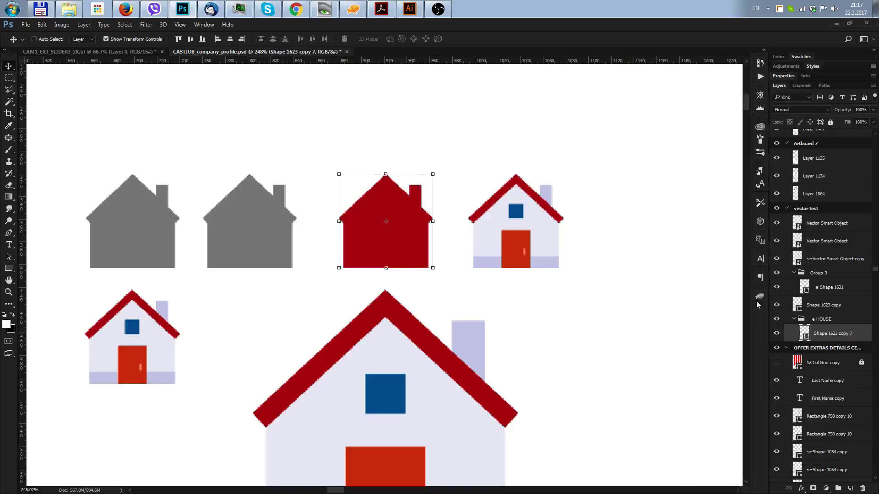
key(ctrl+z)
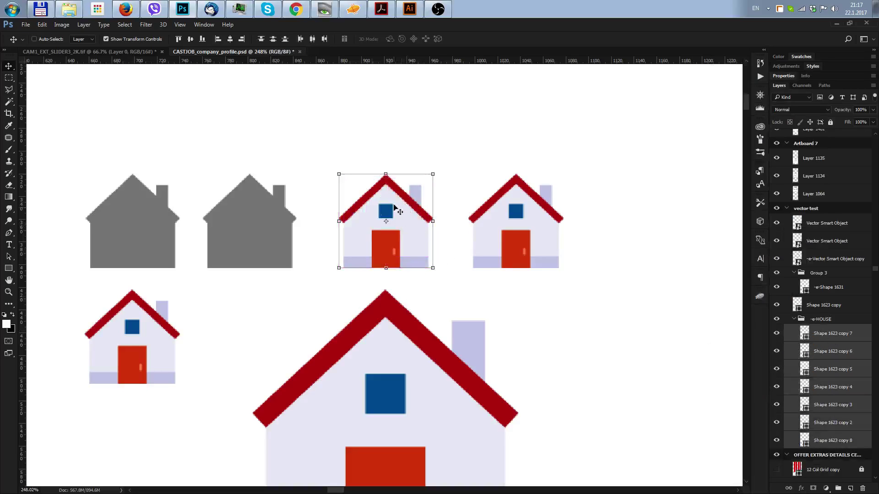
drag(153, 238, 163, 240)
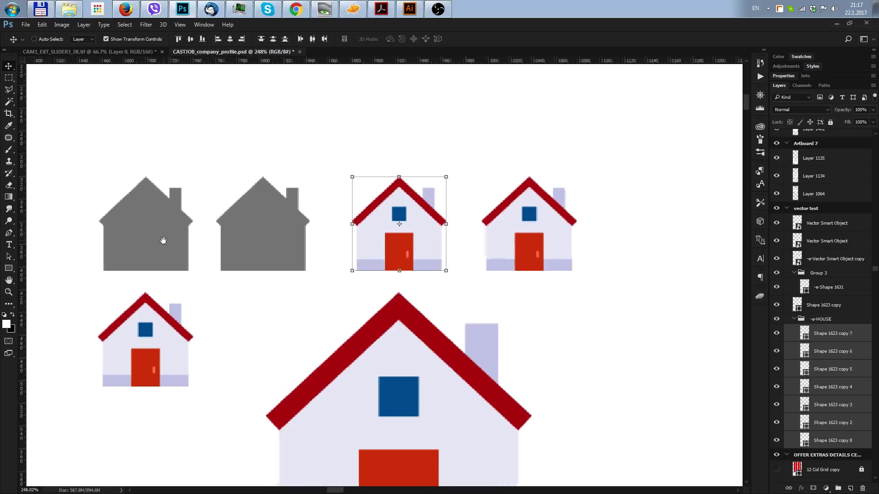
ctrl+click(163, 241)
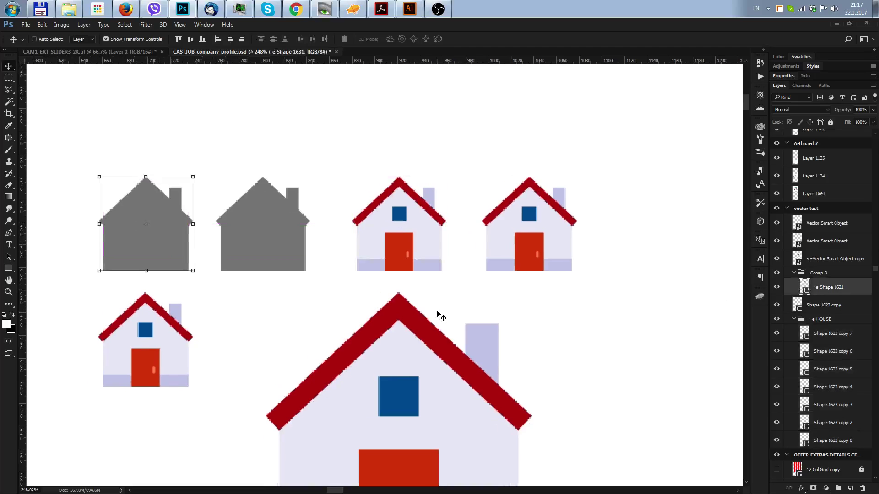
Duplicate the -e-Shape 1631 layer inside Group 3 into a stack of copies.
click(816, 274)
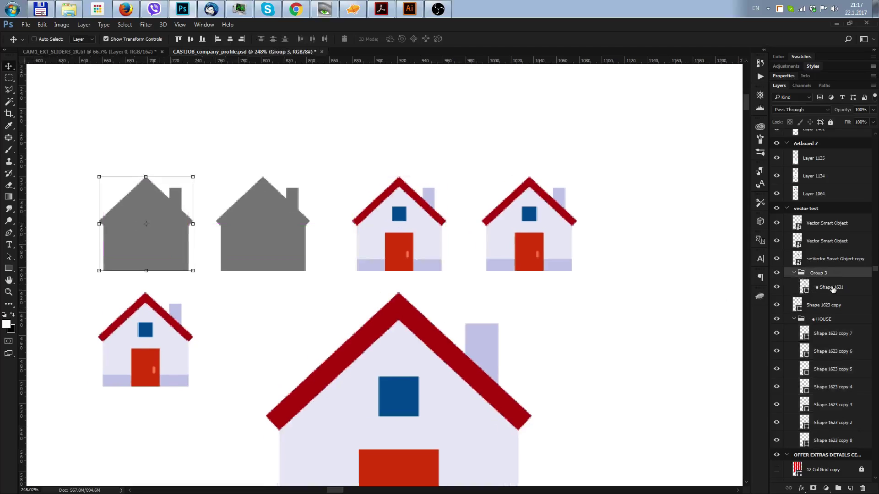
click(831, 288)
key(ctrl+j)
key(ctrl+j)
key(ctrl+j)
key(ctrl+j)
key(ctrl+j)
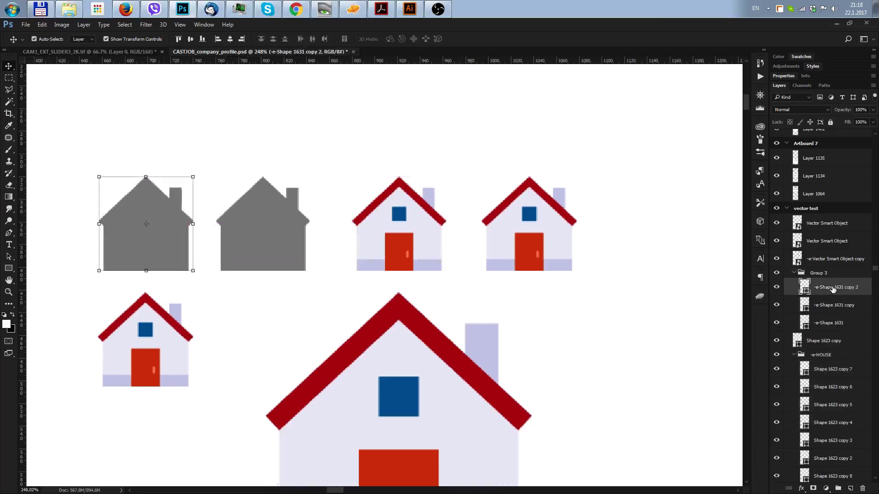
key(ctrl+j)
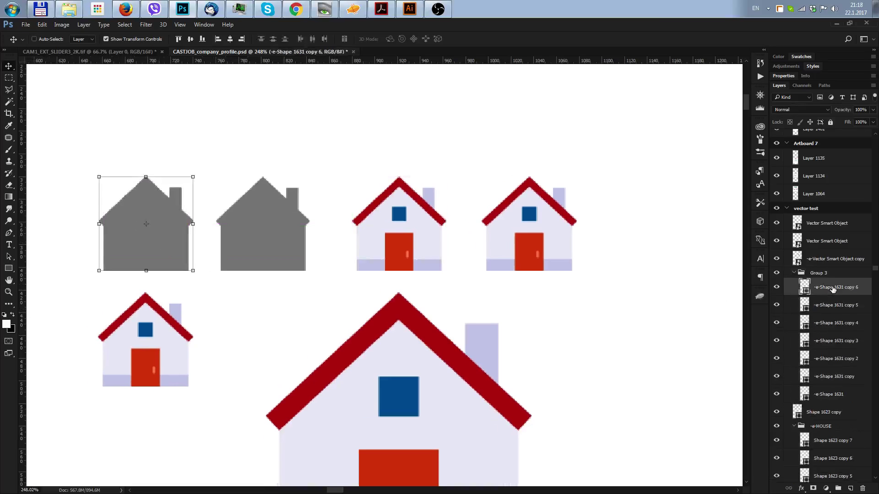
Review the copies up to copy 6, then reselect bottom -e-Shape 1631 with Path Selection active.
click(832, 397)
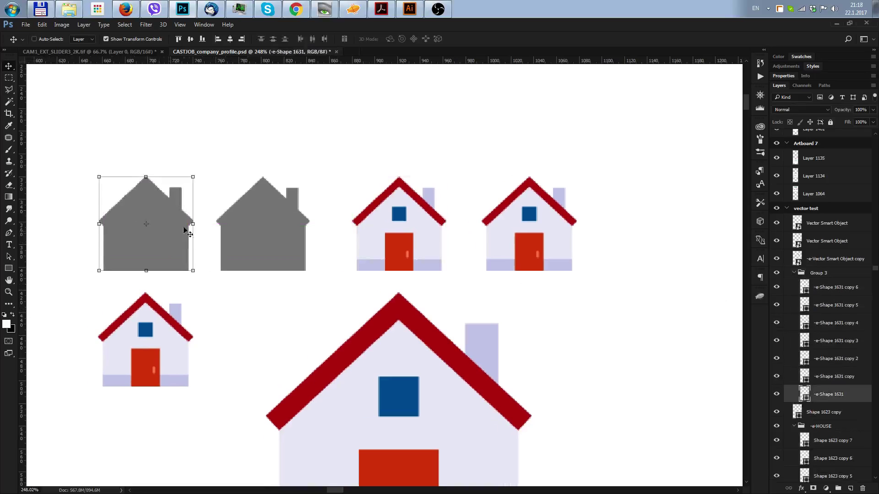
scroll(327, 255, left, 3)
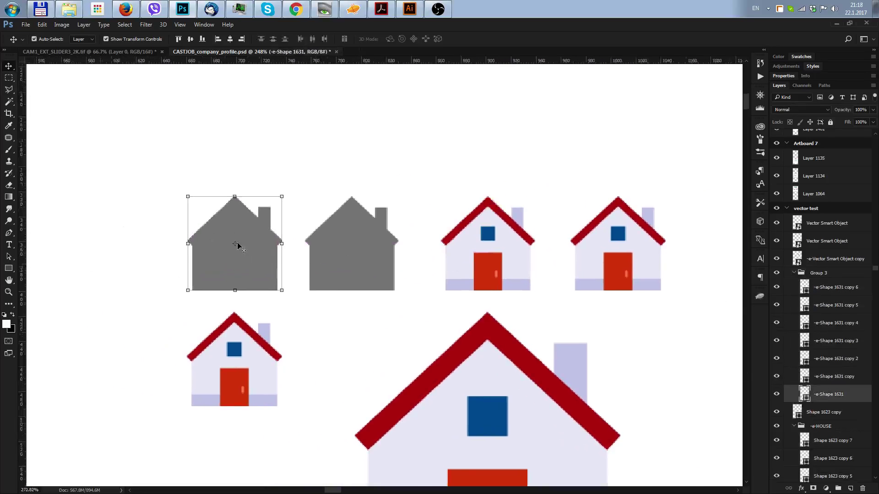
scroll(237, 246, up, 2)
drag(289, 266, 307, 272)
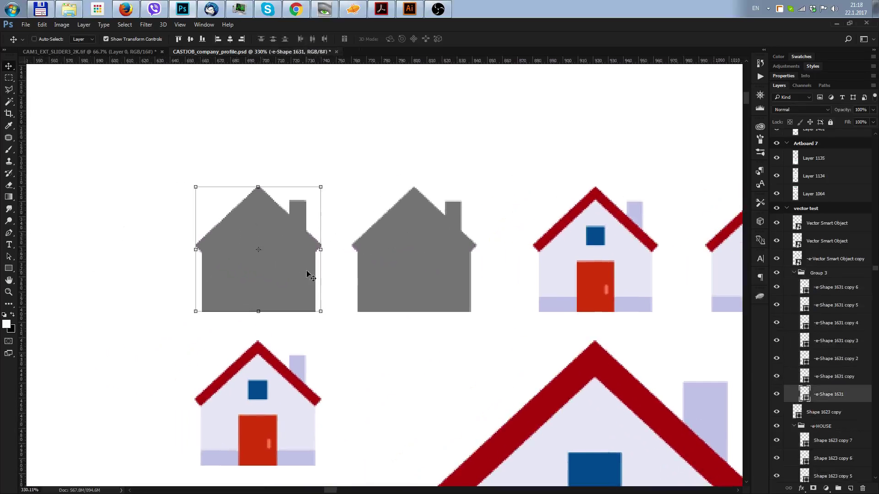
click(832, 383)
click(831, 361)
click(831, 343)
click(830, 325)
click(830, 308)
click(829, 294)
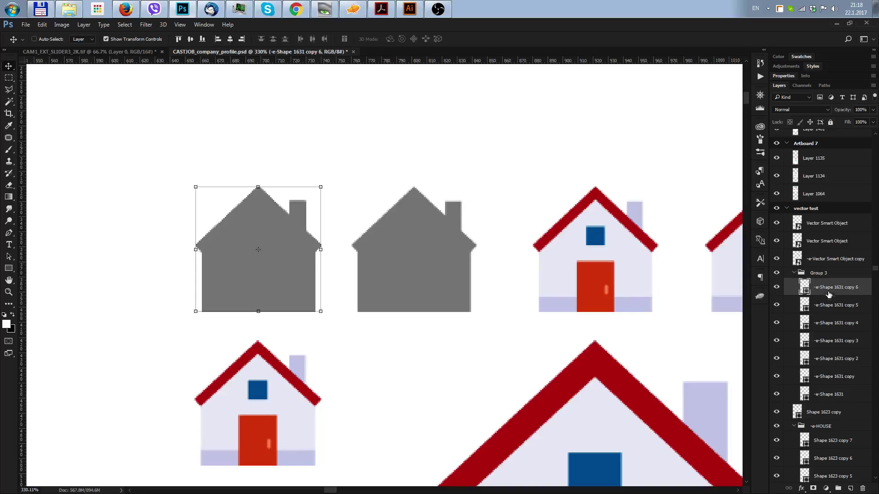
click(828, 397)
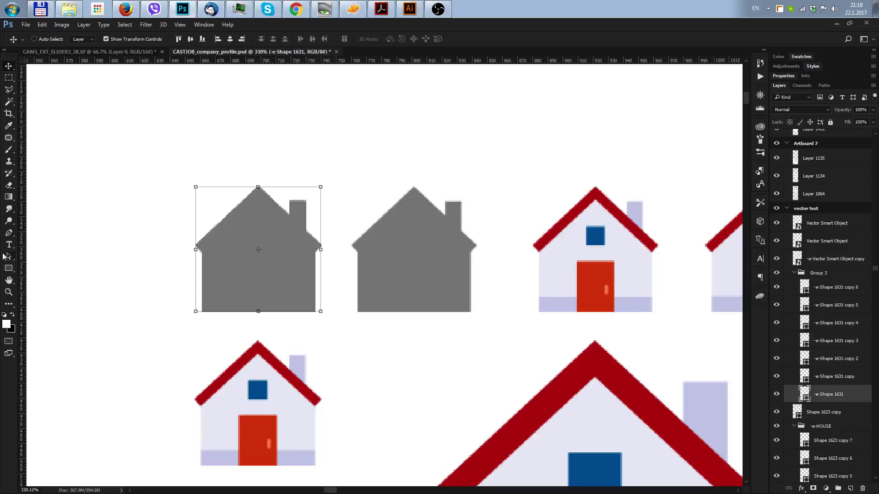
click(9, 257)
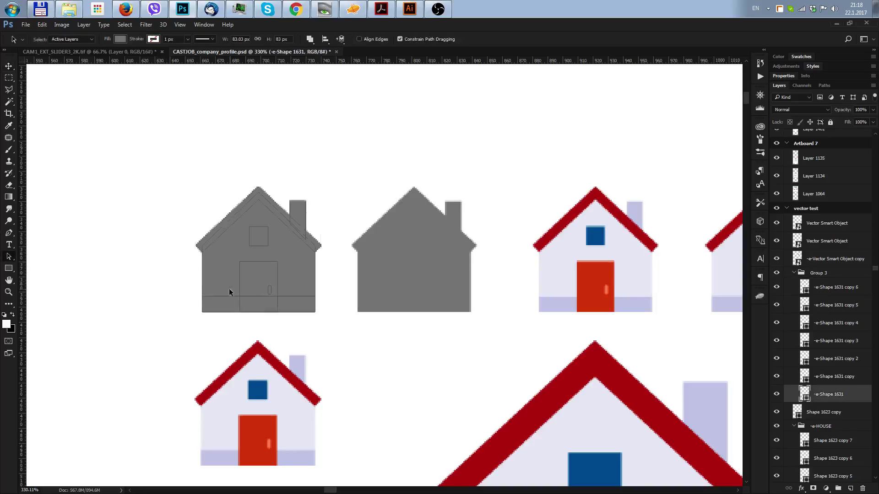
On -e-Shape 1631 copy, delete the door, bottom strip and roof sub-paths.
drag(165, 170, 336, 291)
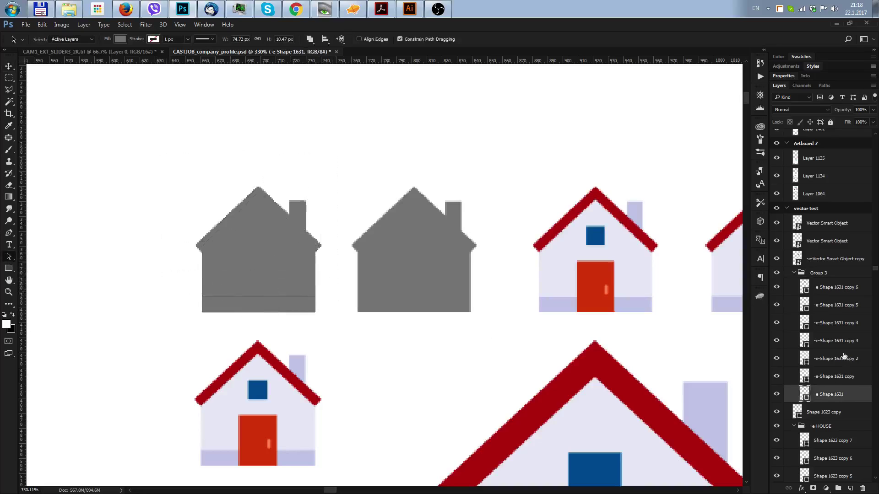
click(835, 377)
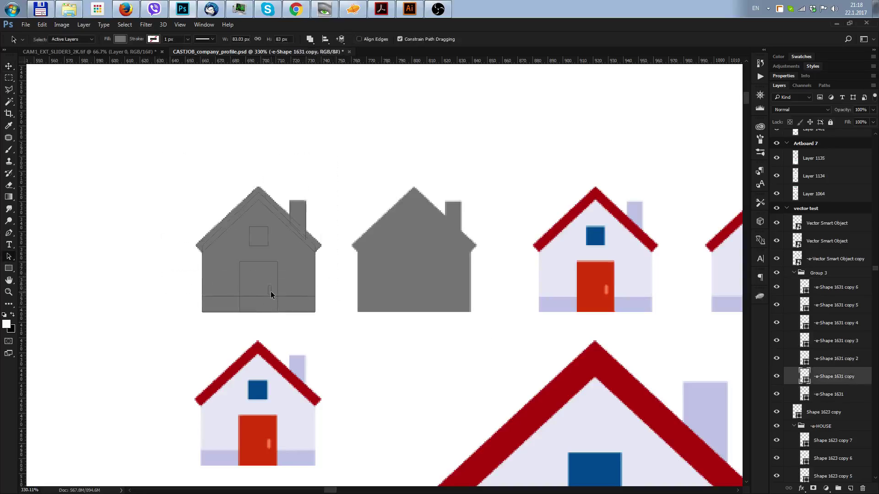
click(254, 281)
key(Delete)
click(248, 302)
key(Delete)
click(258, 189)
key(Delete)
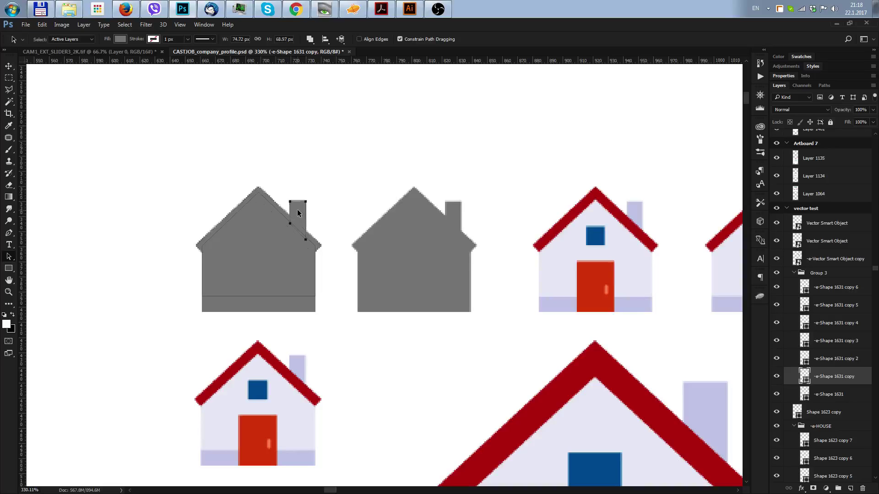
Strip window, door and roof paths from copy 2, and bottom line and window from copy 3.
click(839, 361)
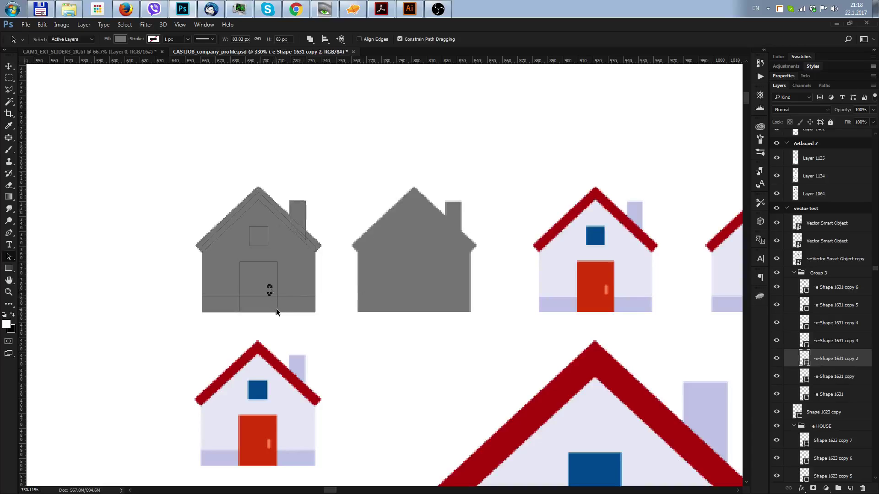
drag(247, 157, 279, 213)
key(Delete)
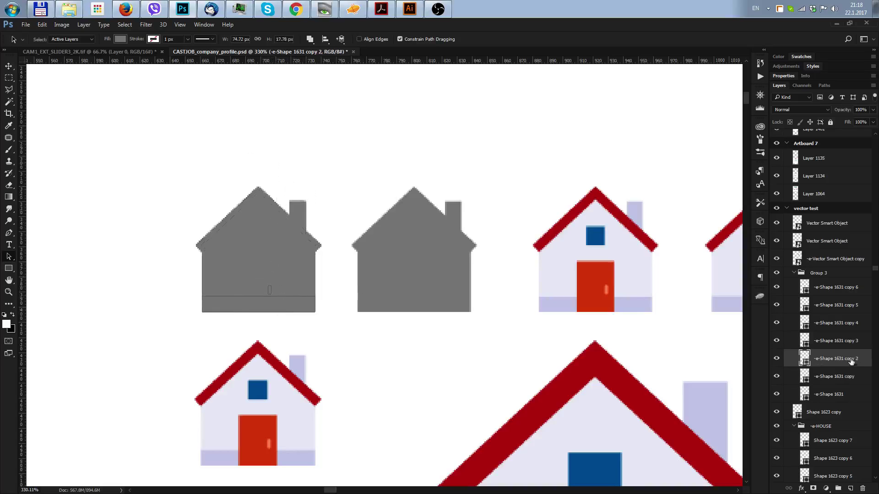
click(832, 344)
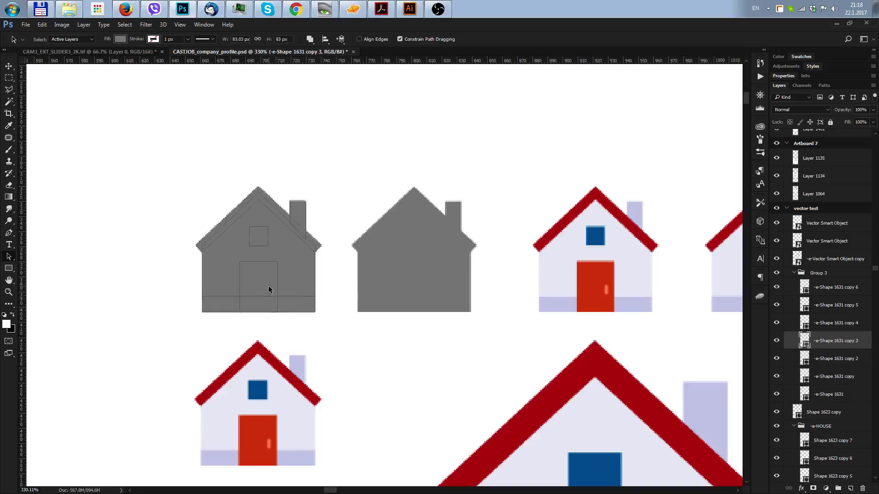
drag(296, 315, 329, 151)
key(Delete)
drag(221, 157, 308, 251)
key(Delete)
Trim copies 4, 5 and 6 down to single pieces, leaving copy 6 as the chimney.
key(alt+bracketright)
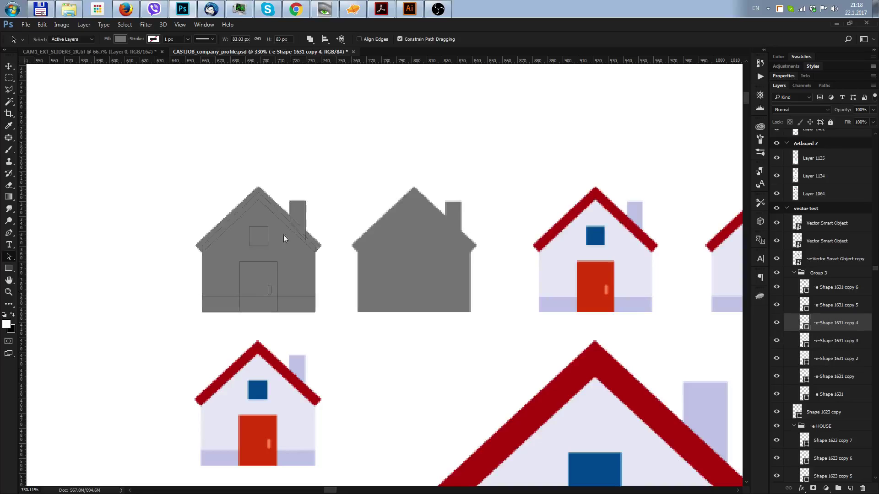
drag(284, 183, 313, 322)
key(Delete)
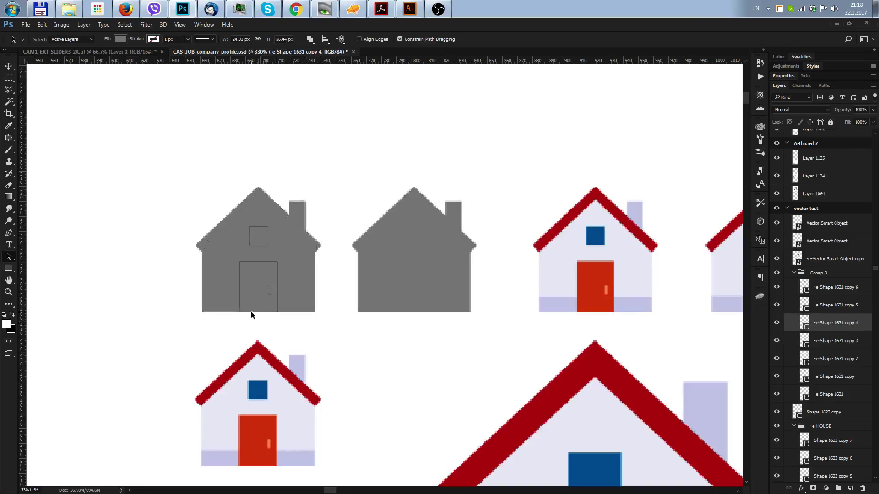
drag(251, 312, 306, 275)
key(Delete)
key(alt+bracketright)
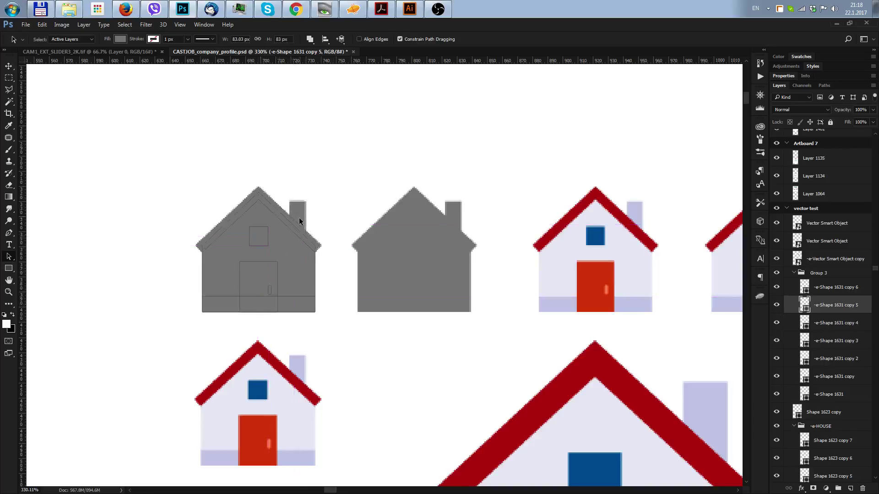
drag(238, 328, 276, 236)
key(Delete)
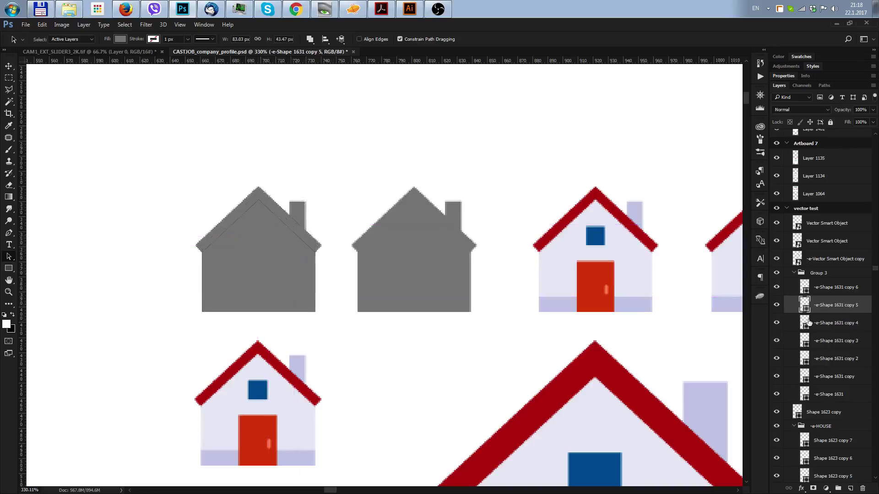
click(835, 293)
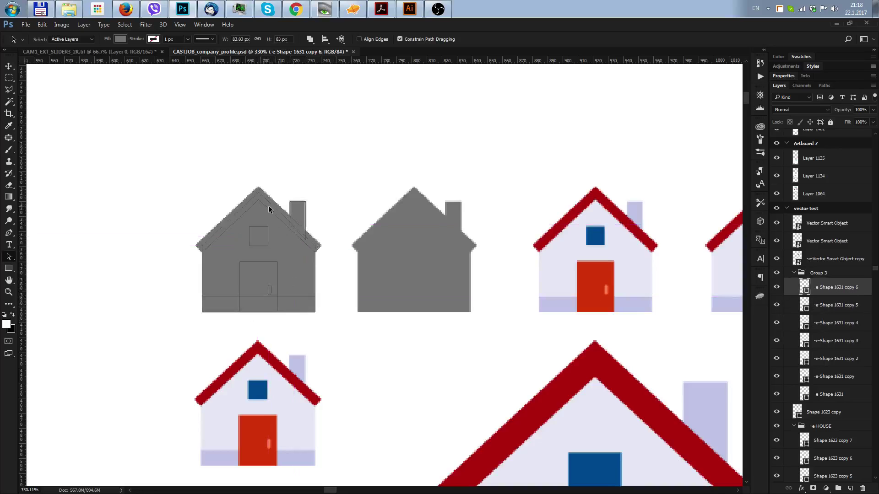
drag(226, 320, 275, 183)
key(Delete)
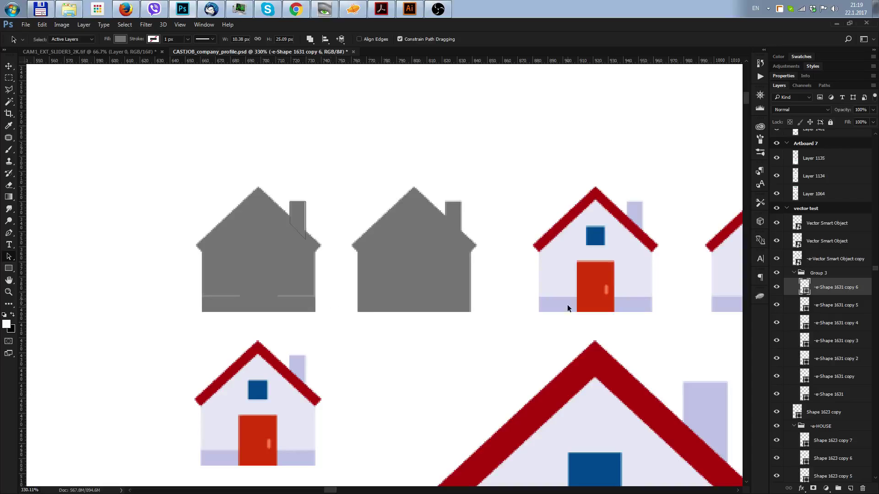
click(853, 307)
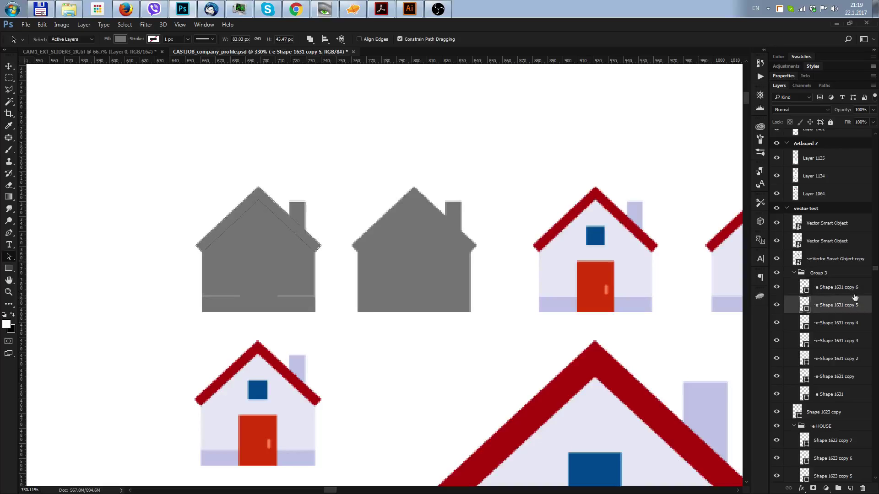
Fill the first grey house's roof with red sampled from the big house roof.
drag(402, 263, 349, 232)
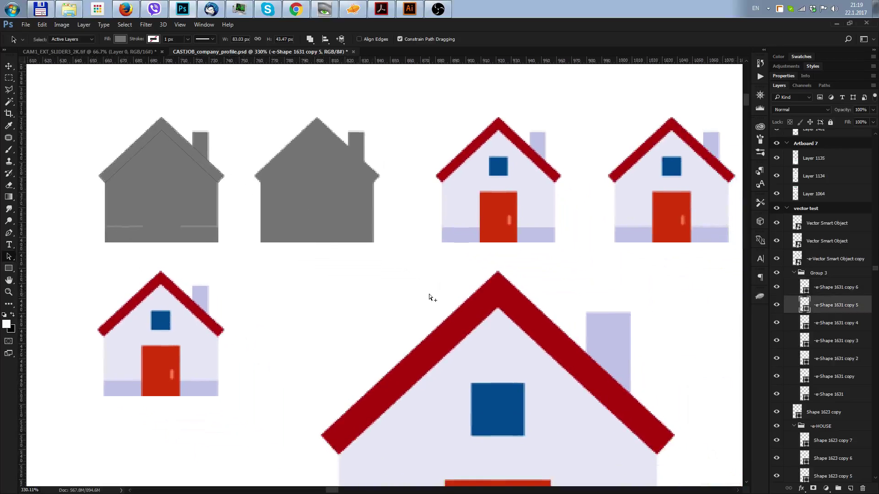
scroll(430, 296, down, 2)
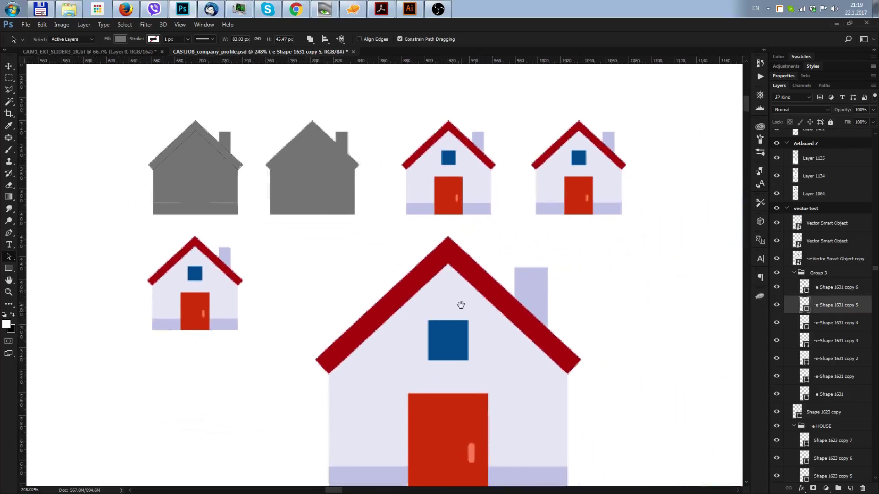
drag(461, 304, 451, 282)
drag(372, 222, 398, 256)
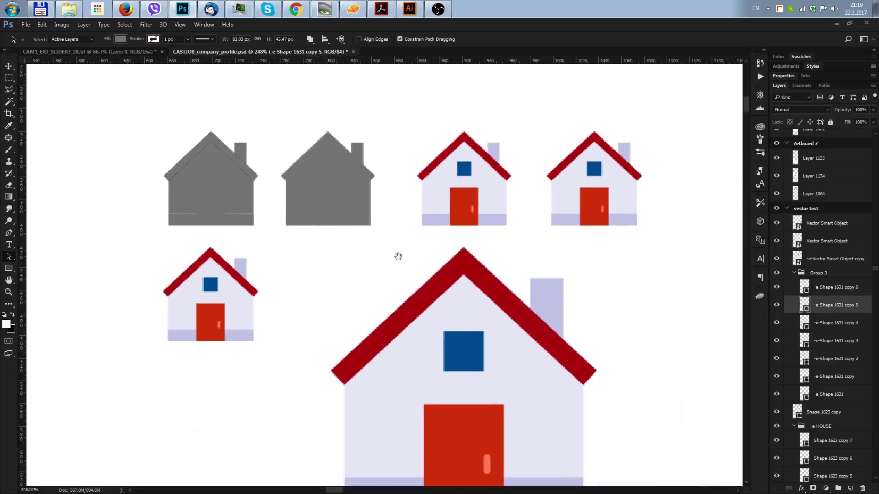
click(222, 146)
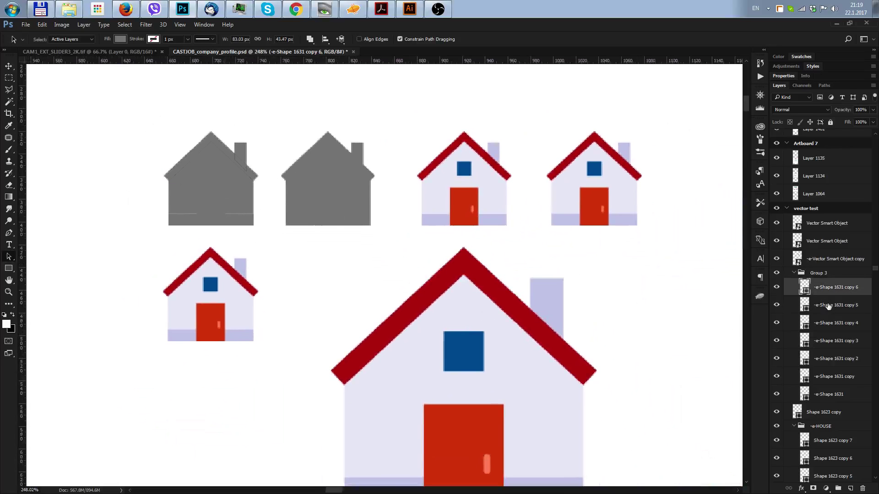
double_click(808, 310)
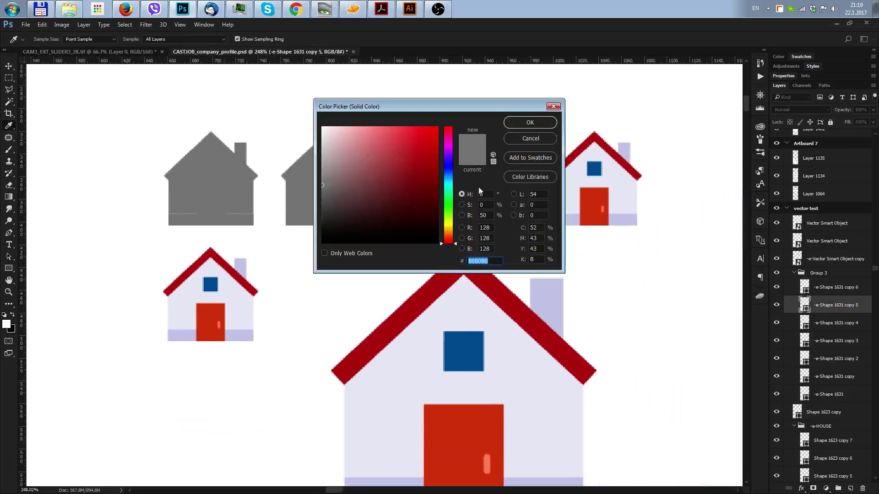
click(390, 328)
key(Return)
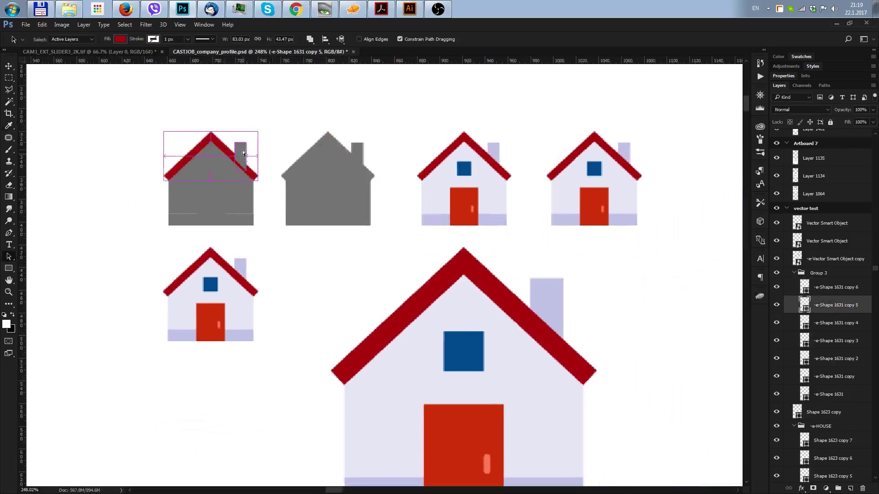
Colour the first house's chimney and walls lavender, sampled from the other houses.
key(shift+a)
key(v)
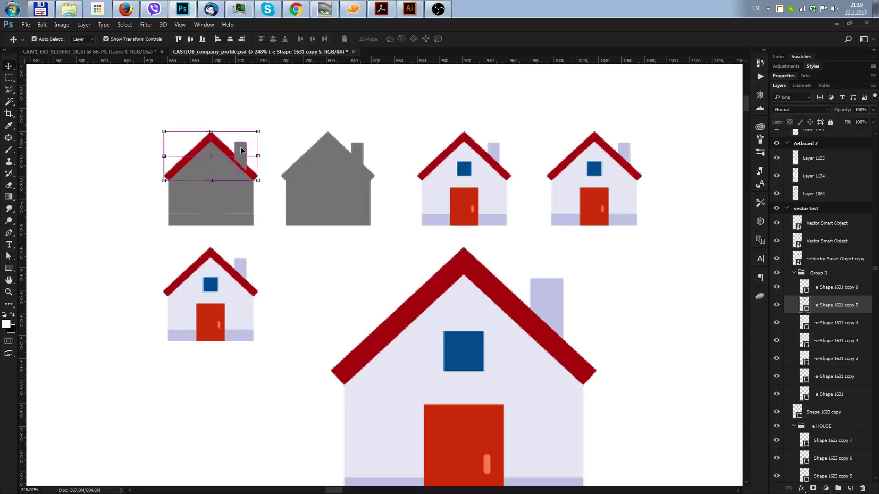
ctrl+click(241, 151)
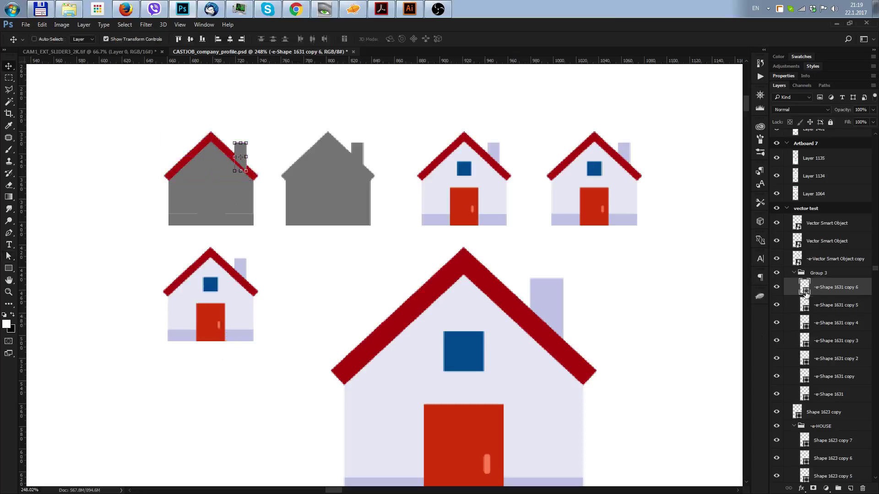
double_click(805, 287)
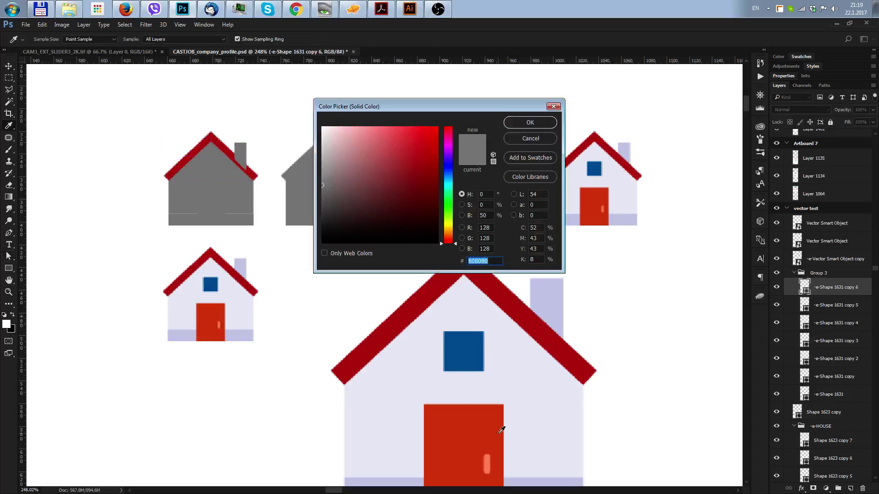
click(553, 298)
key(Return)
click(219, 183)
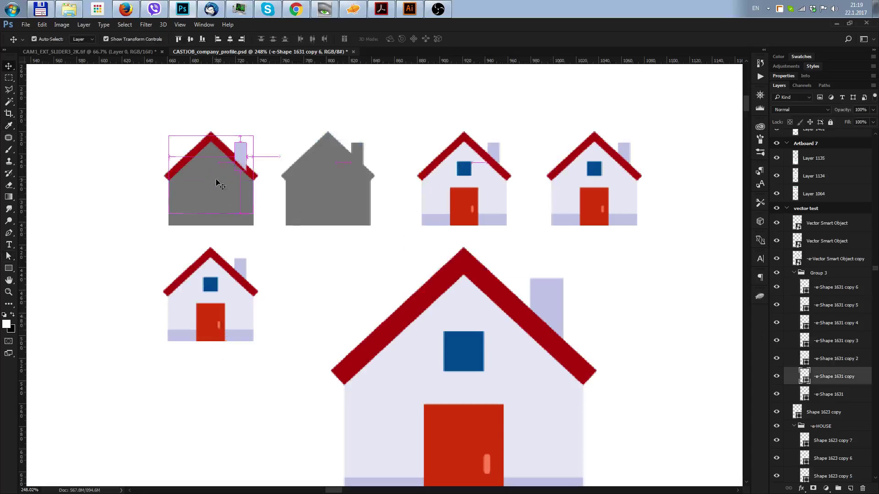
key(ctrl)
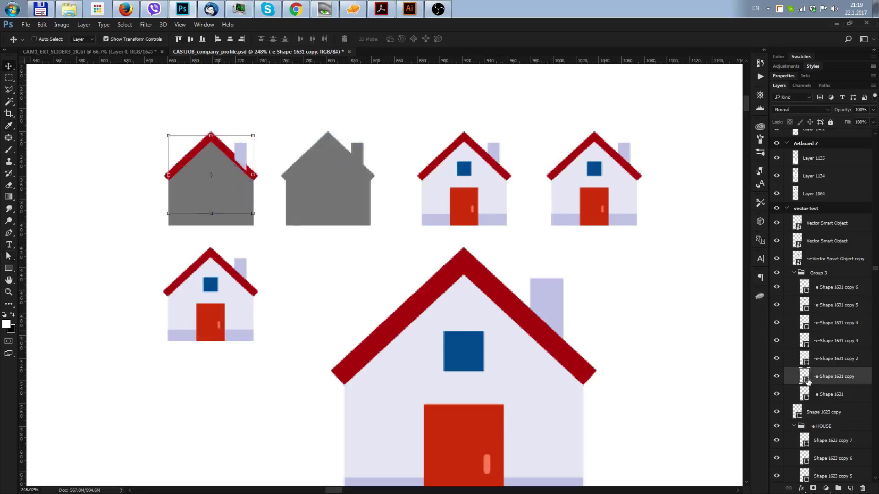
double_click(805, 380)
click(421, 372)
key(Return)
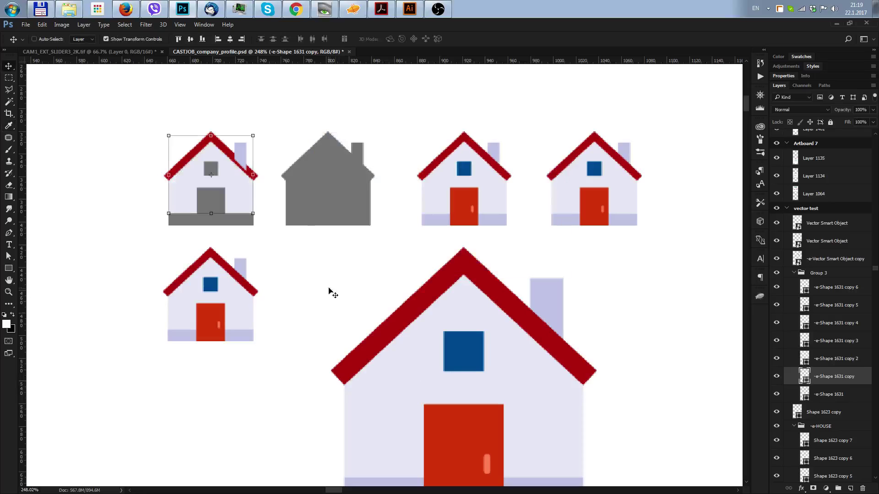
Make the first house's window blue and its door red, sampled from the other houses.
ctrl+click(226, 202)
ctrl+click(210, 169)
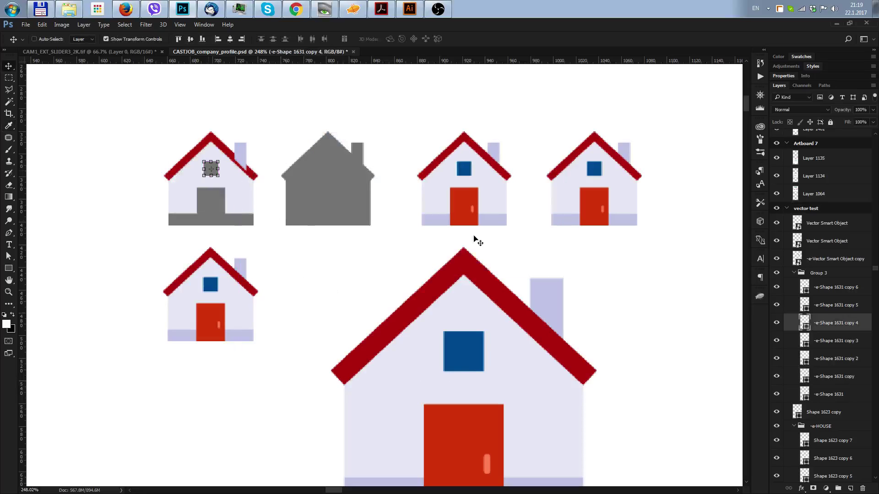
double_click(804, 323)
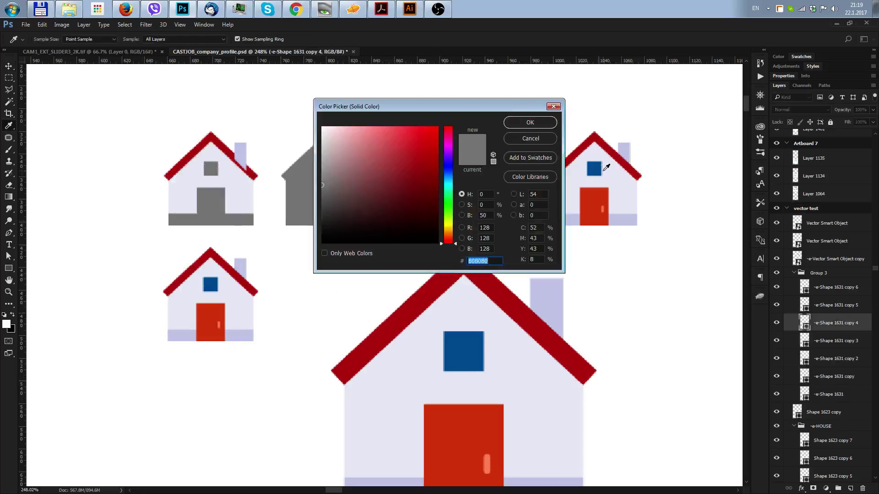
click(594, 169)
key(Return)
key(v)
ctrl+click(211, 207)
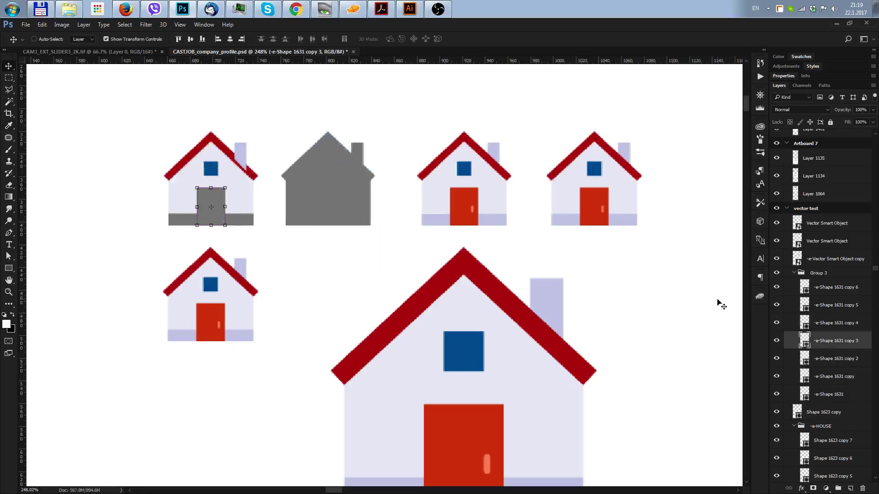
double_click(807, 346)
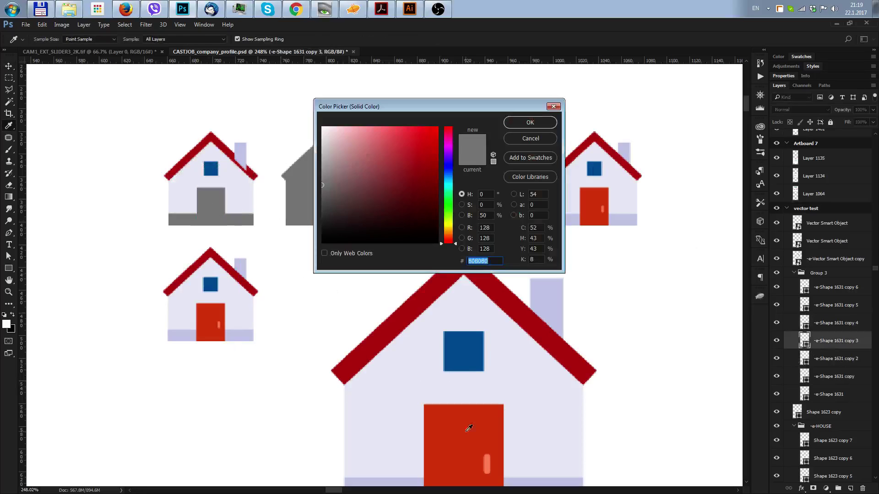
click(467, 426)
key(Return)
Go through the first house's shape layers, ending on its base strip layer.
ctrl+click(216, 209)
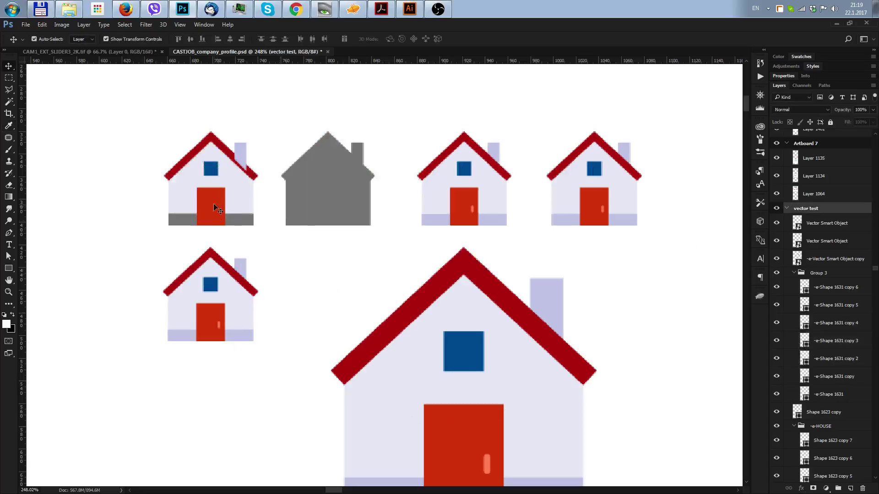
click(219, 210)
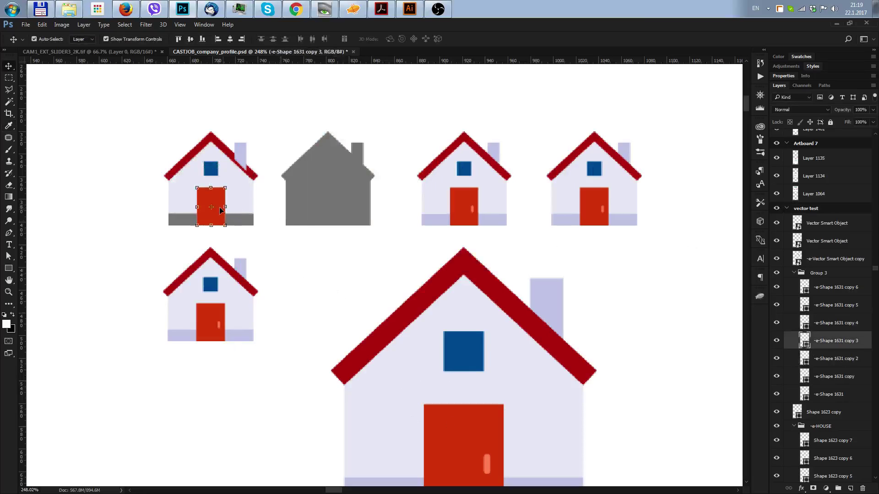
click(824, 364)
click(829, 372)
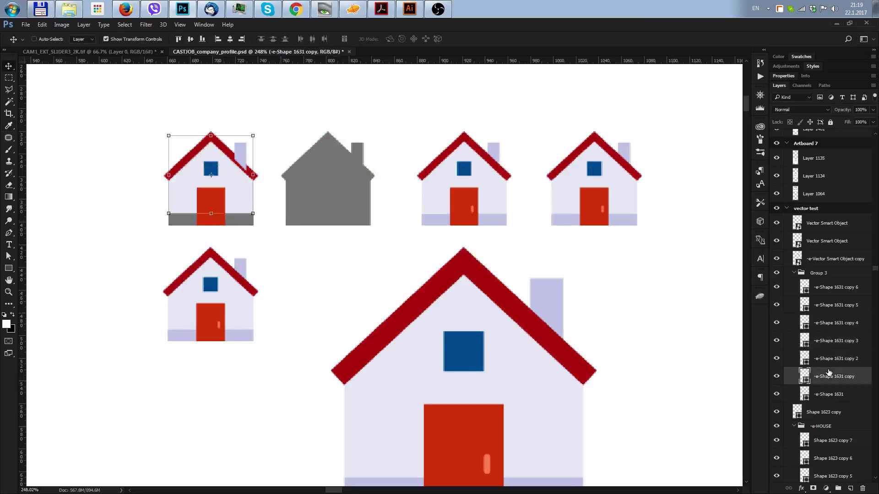
click(826, 343)
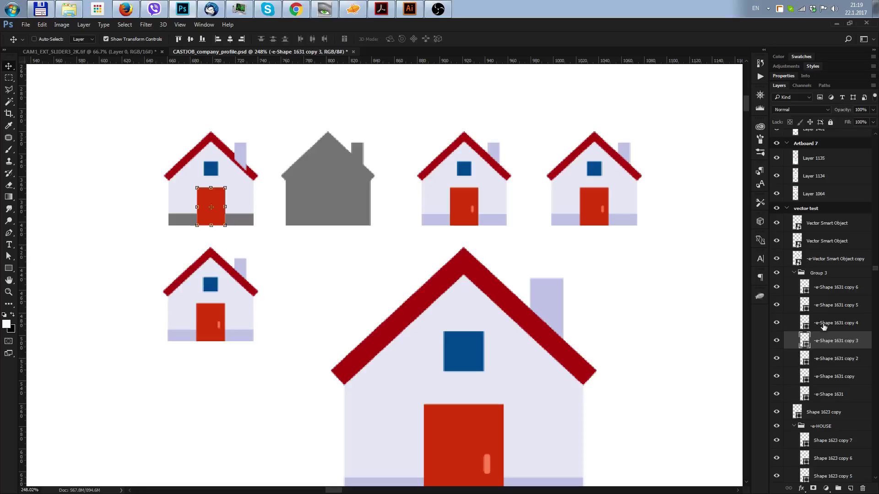
click(822, 323)
click(823, 383)
click(837, 396)
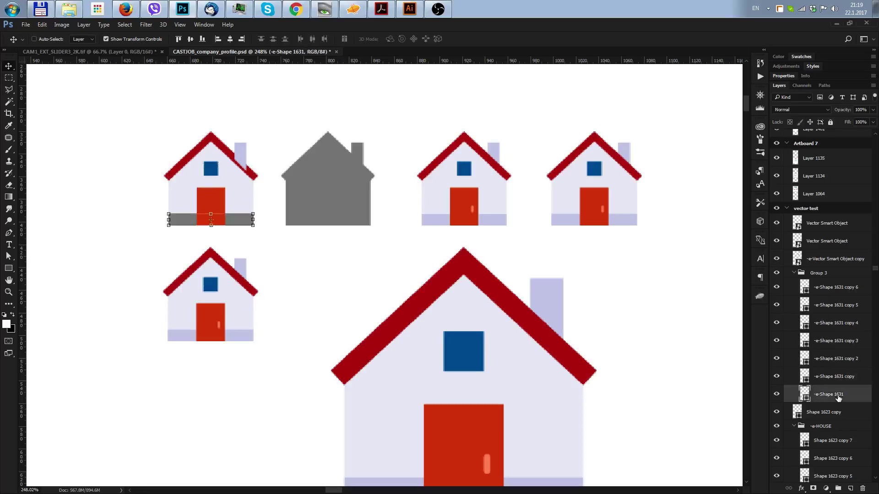
Move the first house's door aside to see what lies behind, then undo the move.
scroll(221, 183, up, 5)
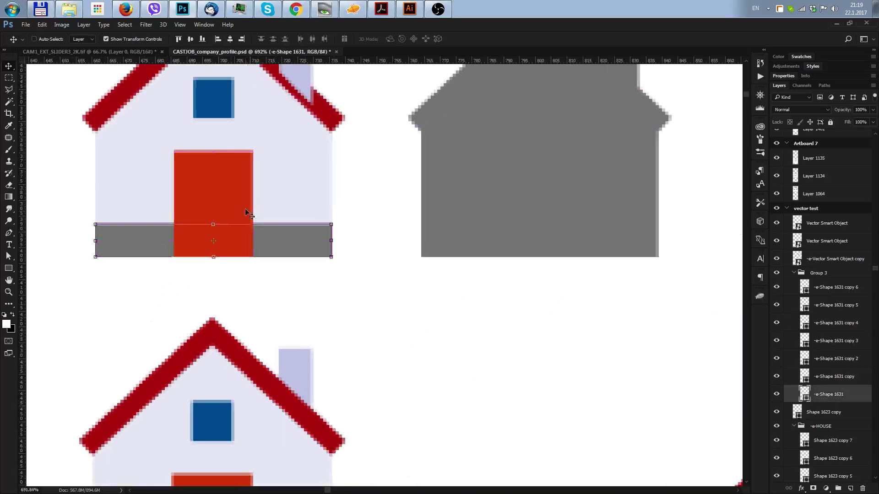
click(235, 208)
drag(235, 226, 366, 222)
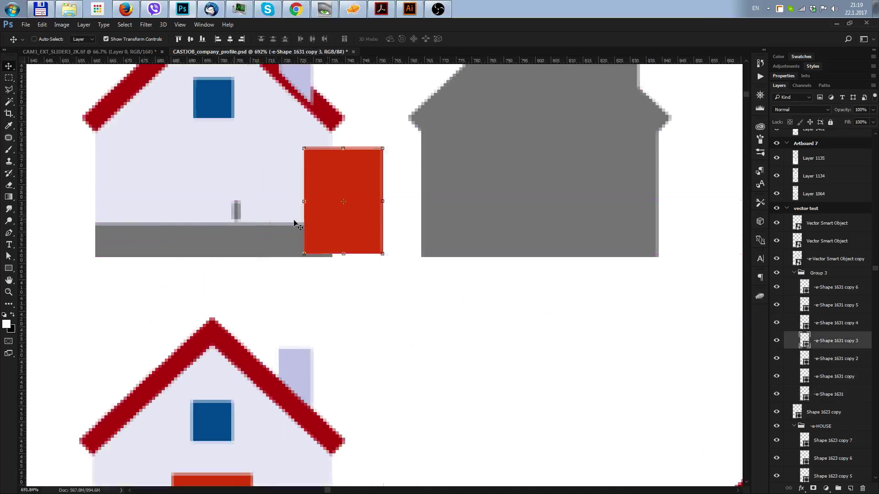
key(ctrl+z)
click(238, 216)
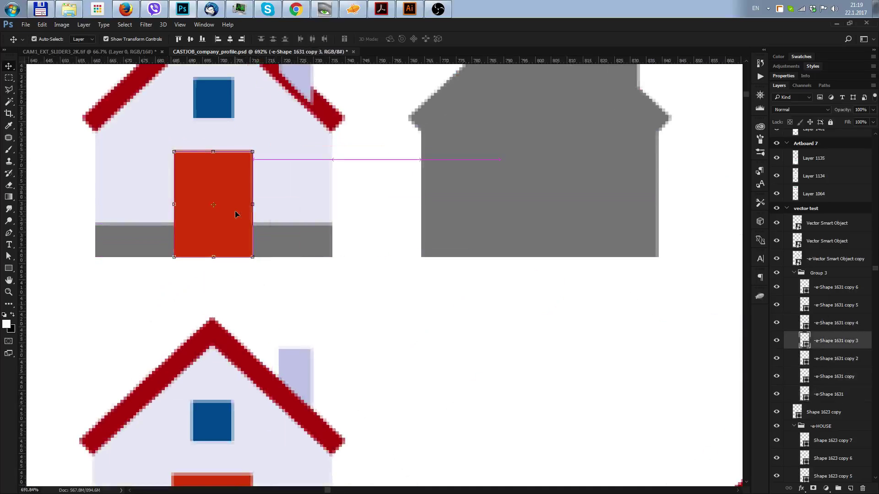
Select the knob's shape layer and pick the small door-knob ellipse with Direct Selection.
click(834, 390)
click(834, 377)
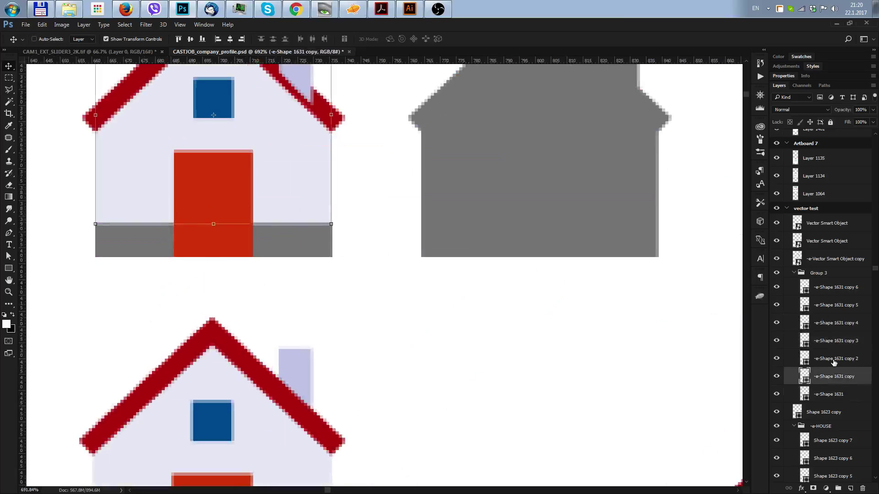
click(833, 362)
key(a)
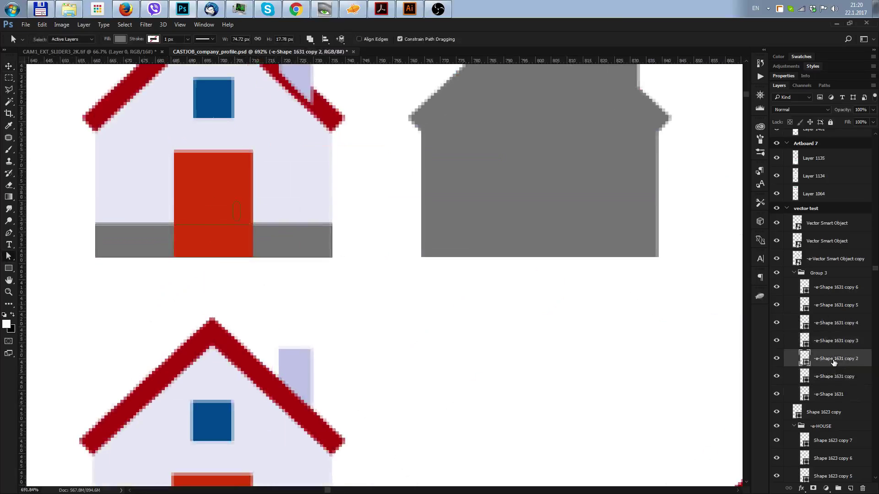
right_click(9, 256)
click(45, 266)
click(332, 209)
click(235, 213)
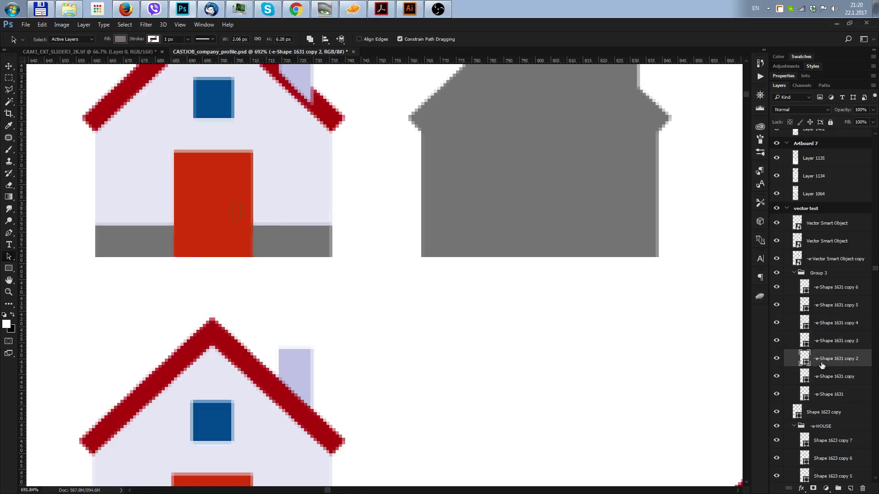
scroll(442, 266, down, 5)
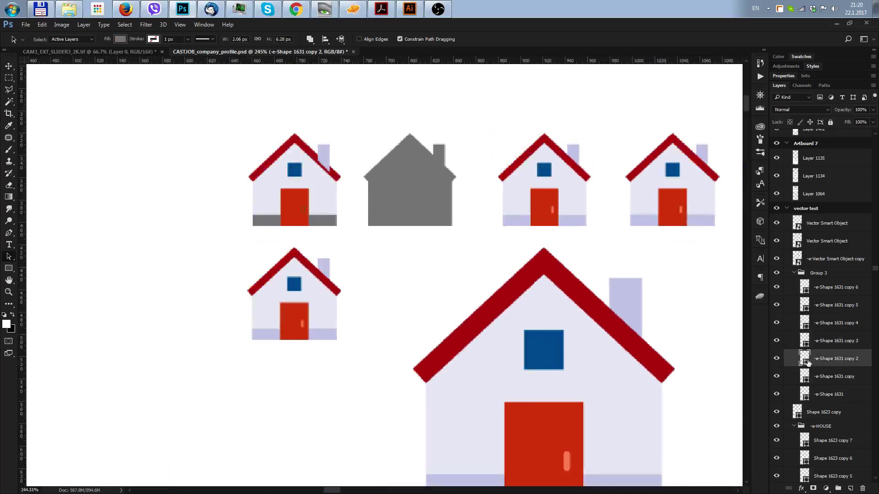
Colour the door knob salmon and move its layer in front of the door.
double_click(808, 361)
click(392, 133)
key(Return)
drag(821, 364, 823, 296)
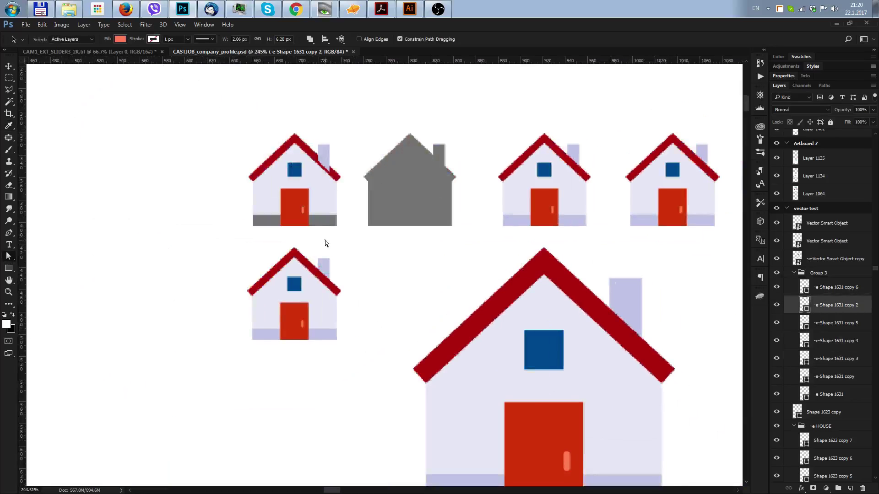
Recolour the first house's grey base strip with lavender sampled from another house.
key(v)
ctrl+click(326, 224)
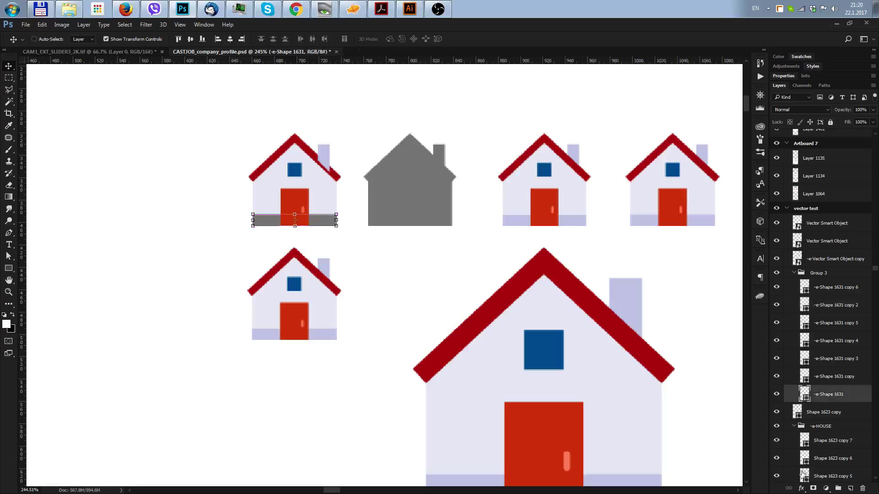
double_click(805, 395)
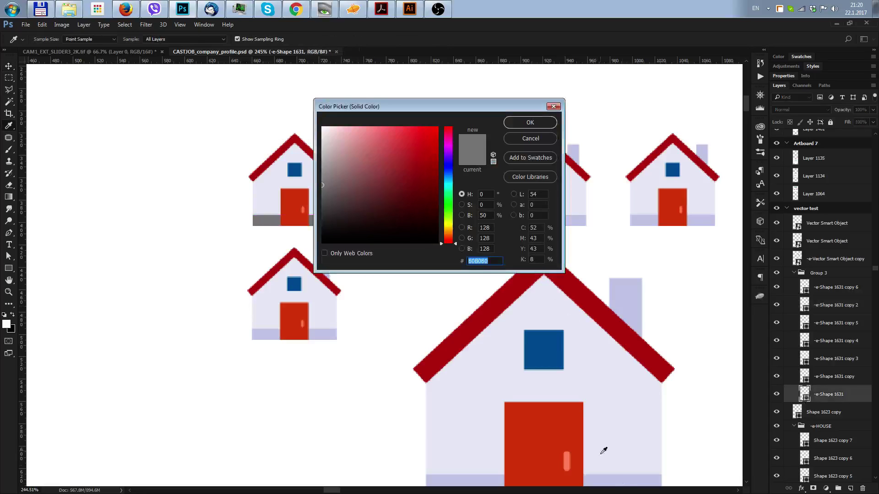
click(626, 478)
key(Return)
click(383, 278)
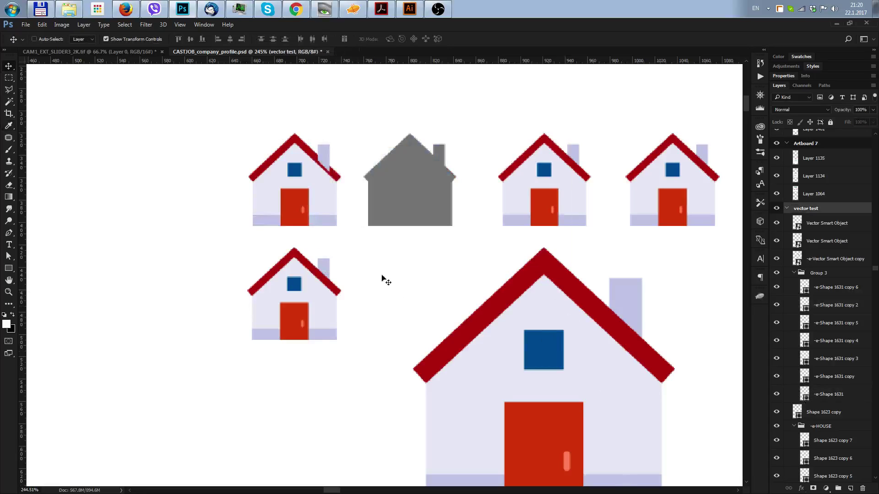
Move the chimney out of Group 3 and send it behind the roof.
ctrl+click(328, 158)
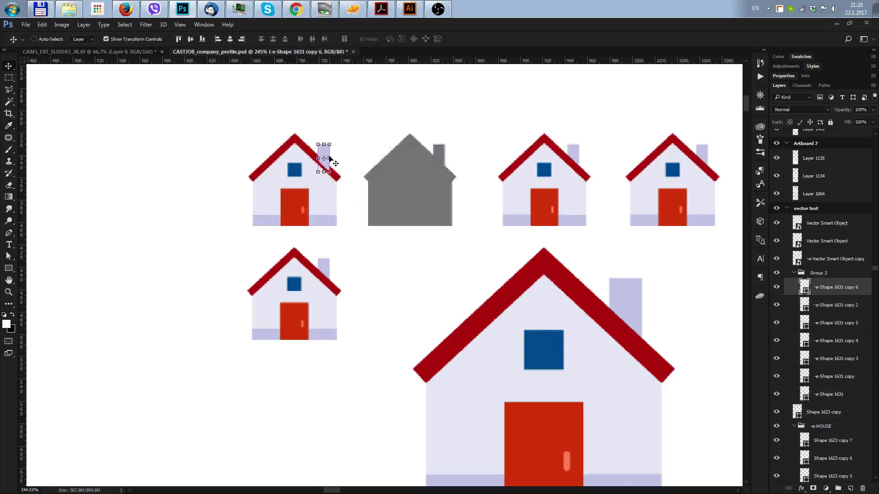
key(ctrl+shift+bracketright)
key(ctrl+shift+bracketleft)
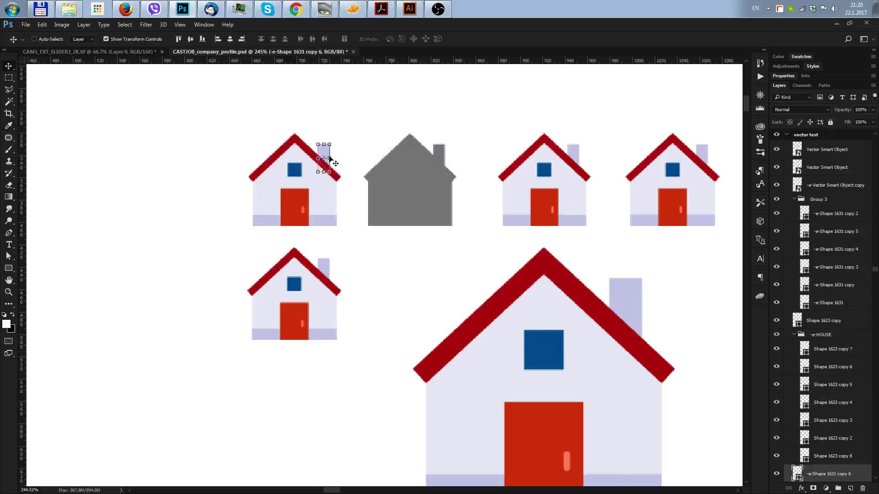
Move the grey house silhouette layer into Group 3 and select the group.
drag(228, 129, 336, 229)
click(828, 203)
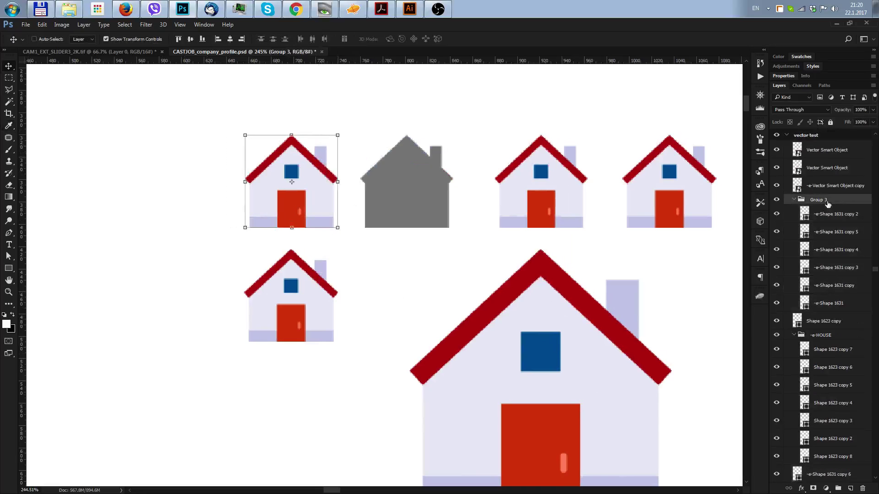
click(777, 201)
click(776, 201)
drag(819, 318, 830, 311)
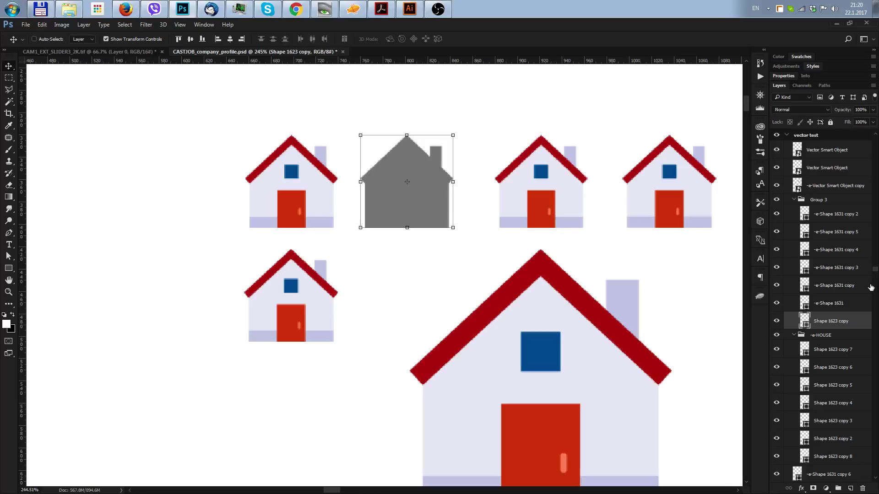
click(822, 204)
double_click(814, 202)
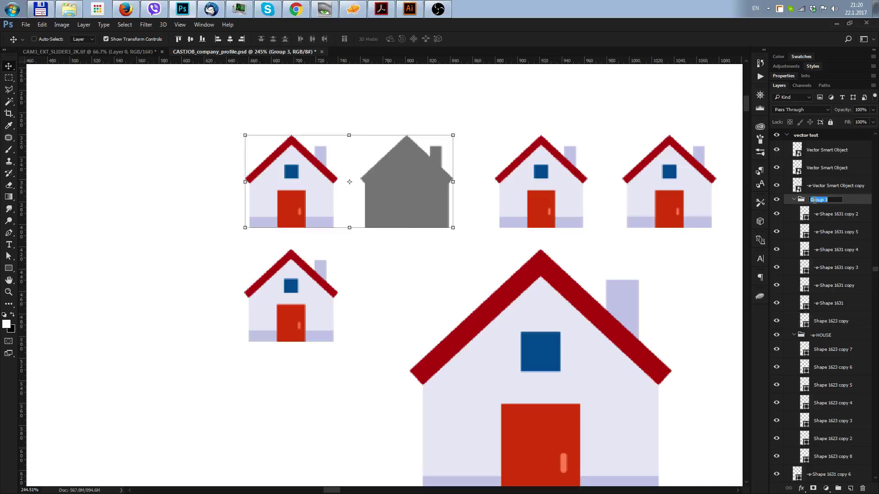
text(HOME)
key(Return)
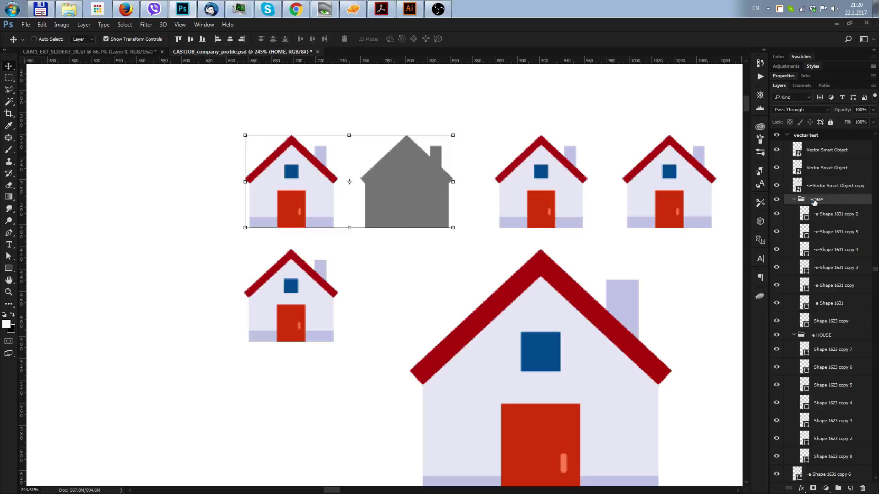
click(760, 297)
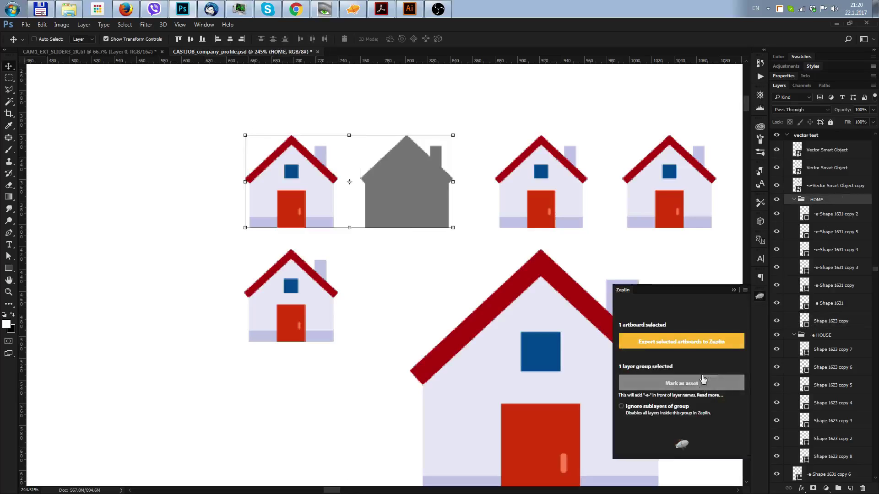
click(681, 383)
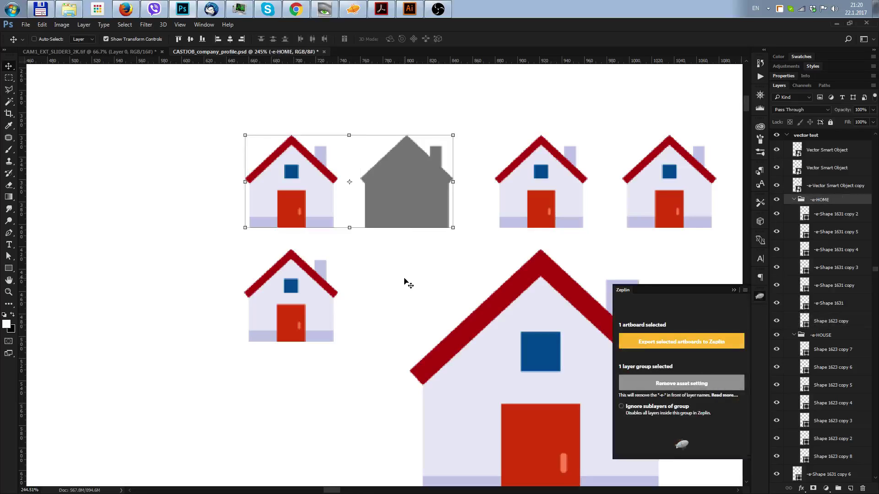
click(404, 280)
click(410, 210)
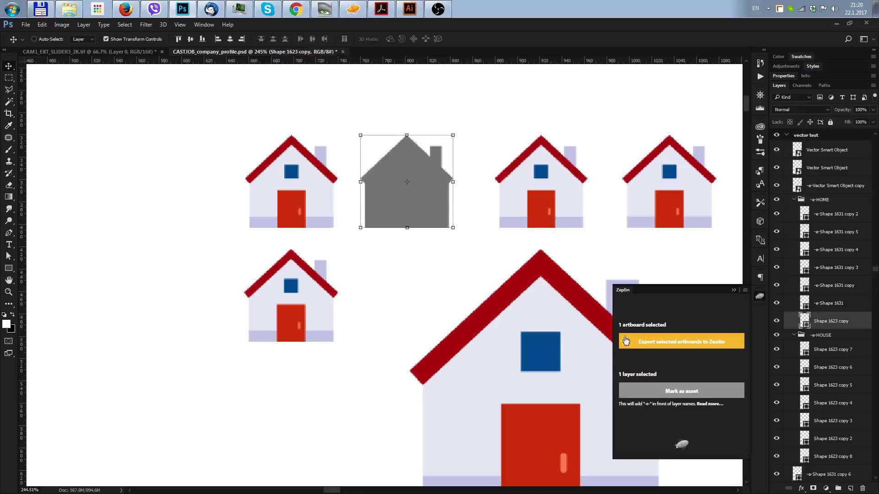
drag(812, 328, 819, 176)
click(393, 293)
click(330, 199)
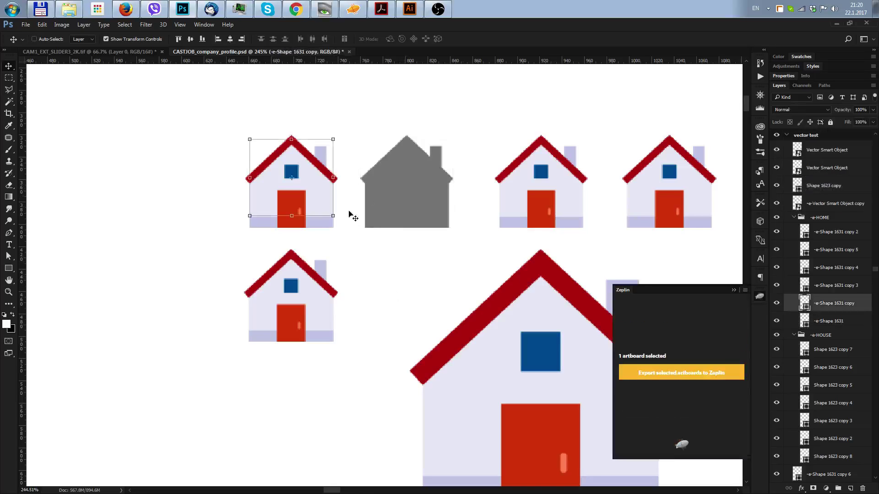
drag(214, 103, 334, 227)
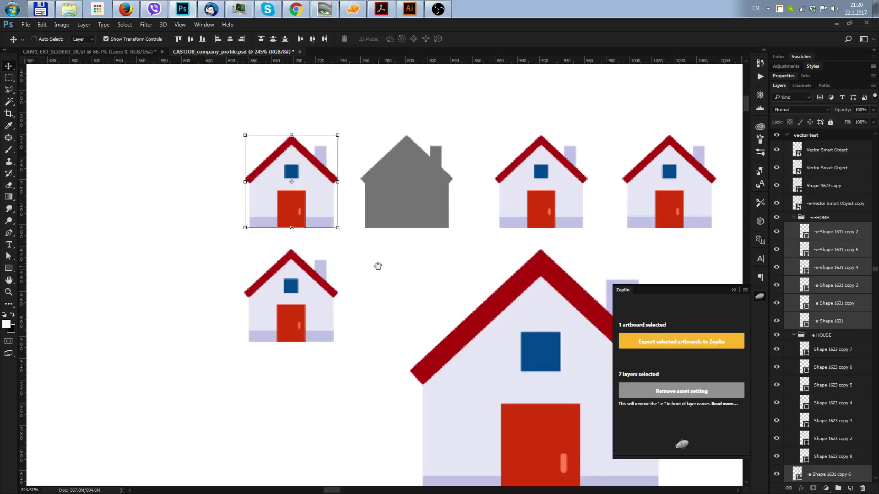
scroll(357, 263, right, 2)
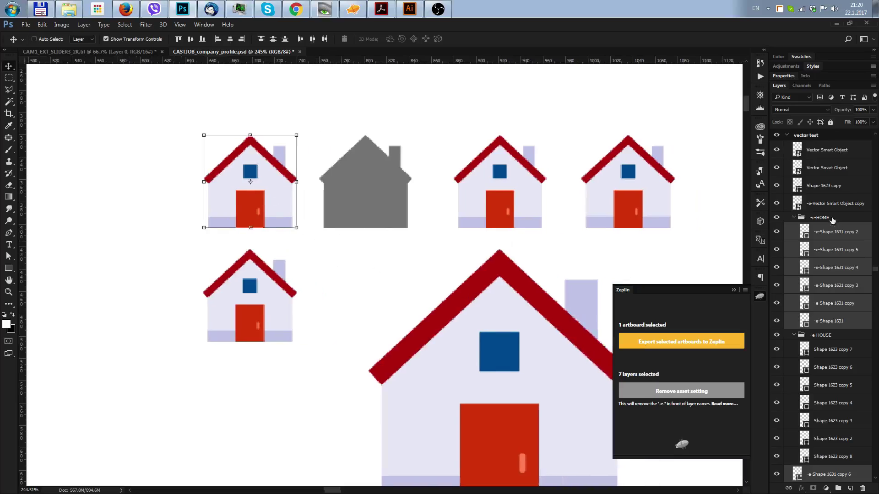
click(832, 218)
drag(362, 292, 297, 266)
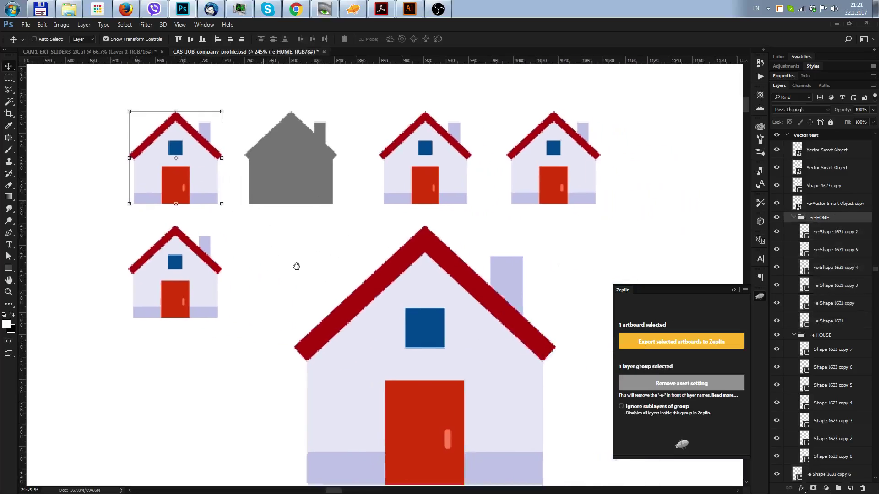
scroll(296, 266, down, 3)
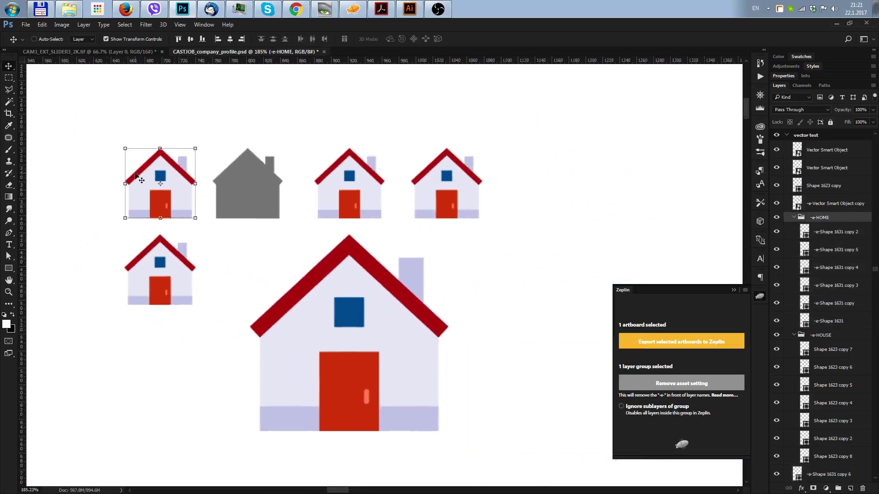
ctrl+click(228, 244)
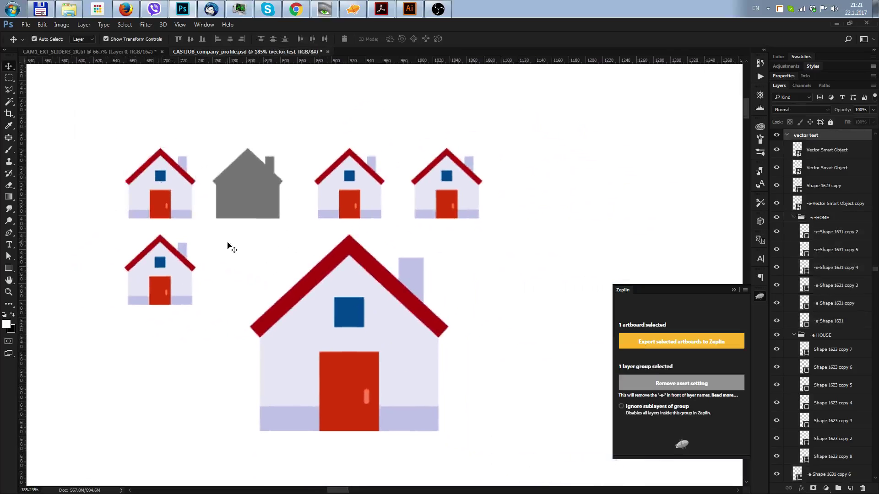
drag(230, 239, 232, 243)
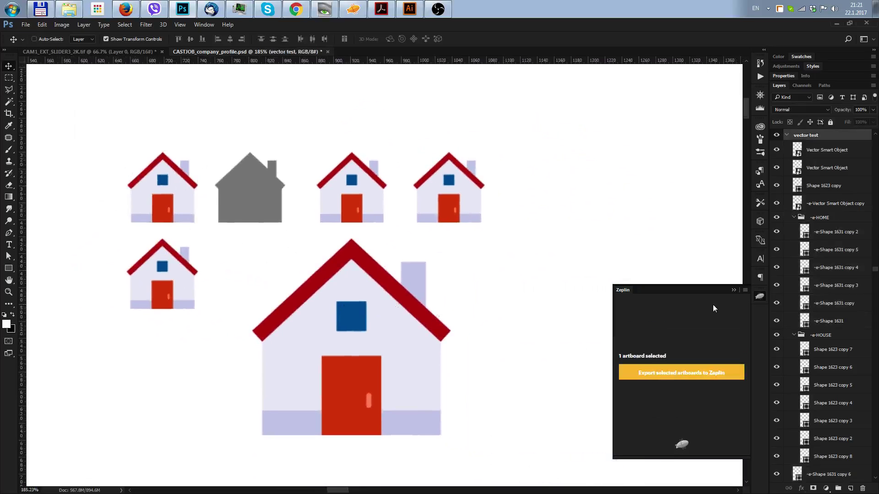
Select the large house smart object on the vector test artboard.
click(733, 291)
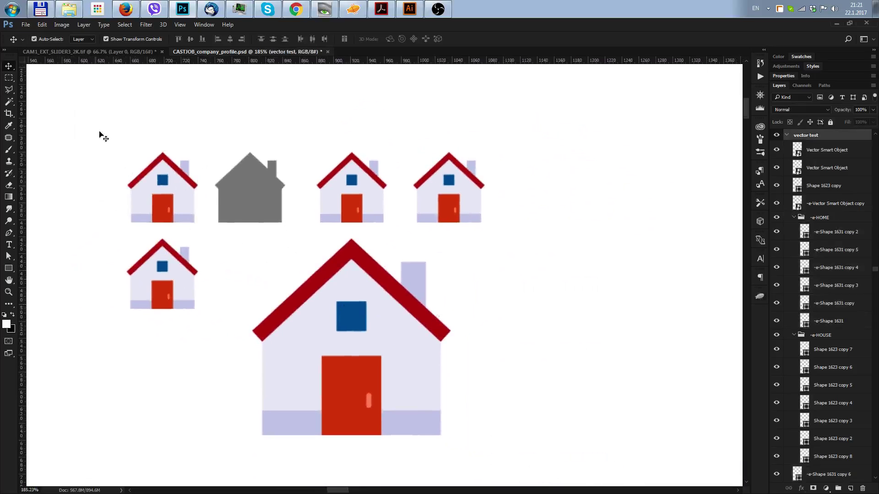
drag(98, 133, 196, 221)
ctrl+click(243, 252)
click(826, 229)
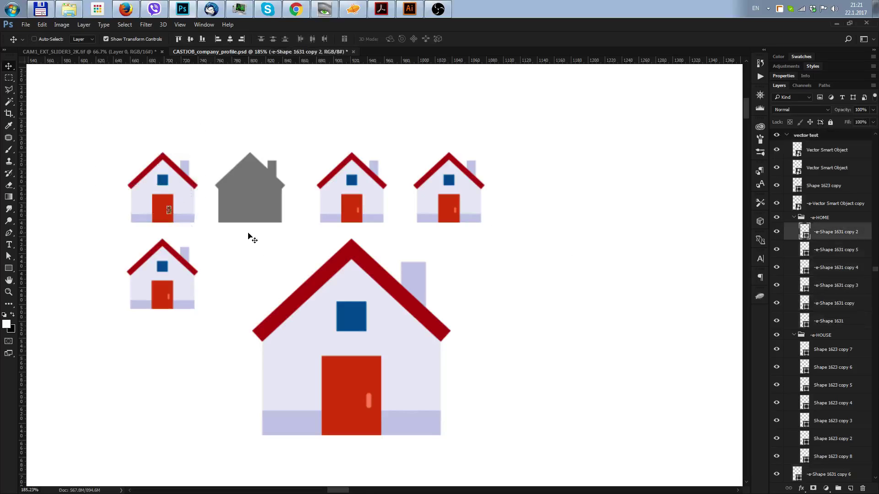
ctrl+click(273, 261)
click(822, 205)
Export the artboard to Zeplin's Tutorial project, Web, replacing the same-named screen.
click(758, 298)
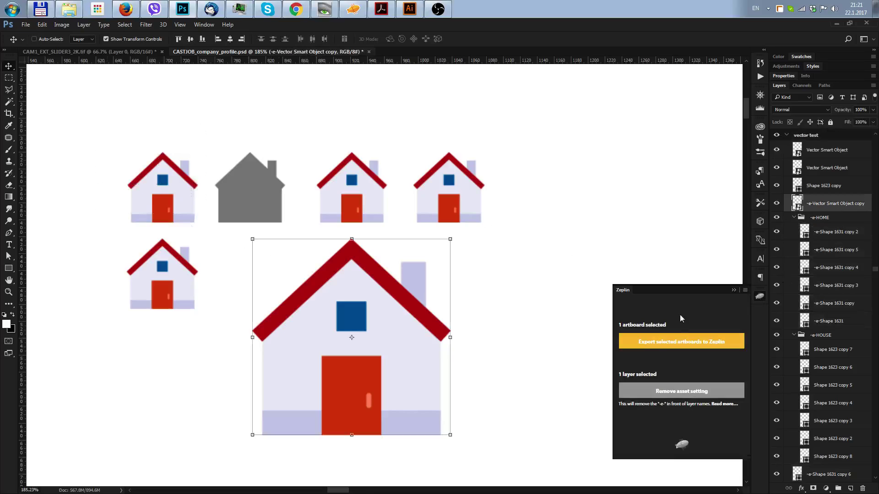
click(660, 351)
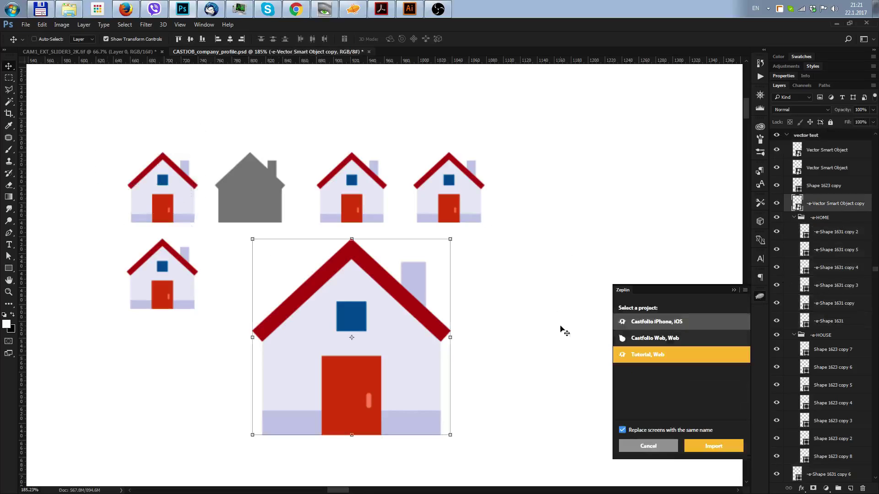
click(715, 448)
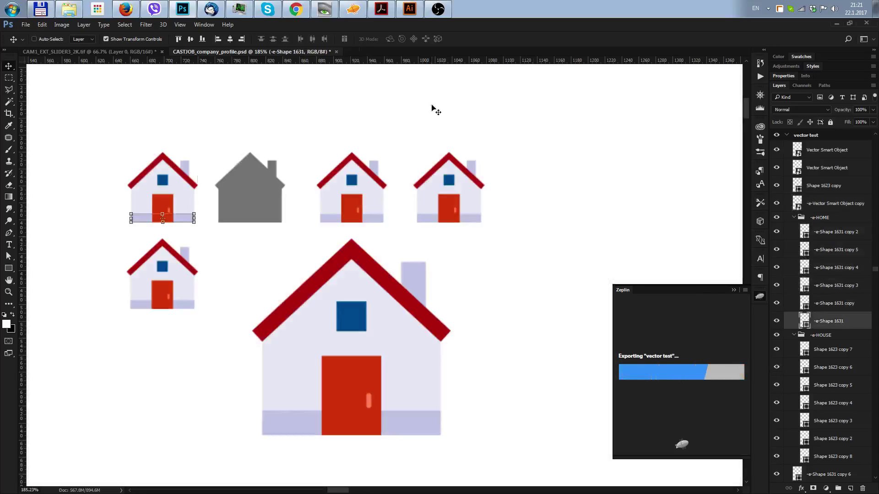
In Zeplin, go back to the Tutorial dashboard and open the updated 'vector test' screen.
click(355, 10)
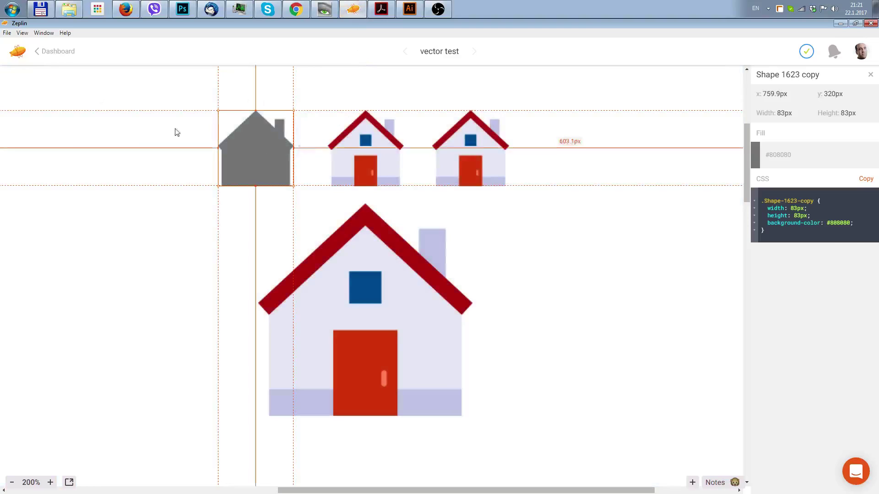
click(52, 53)
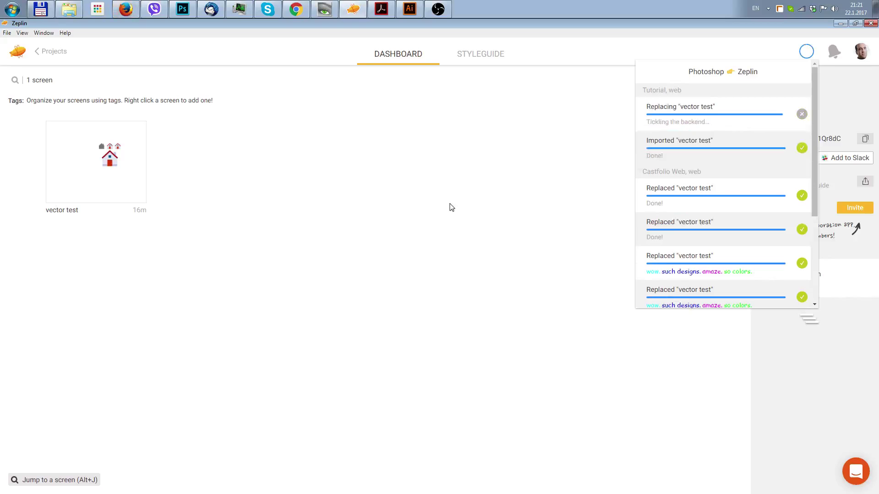
click(402, 207)
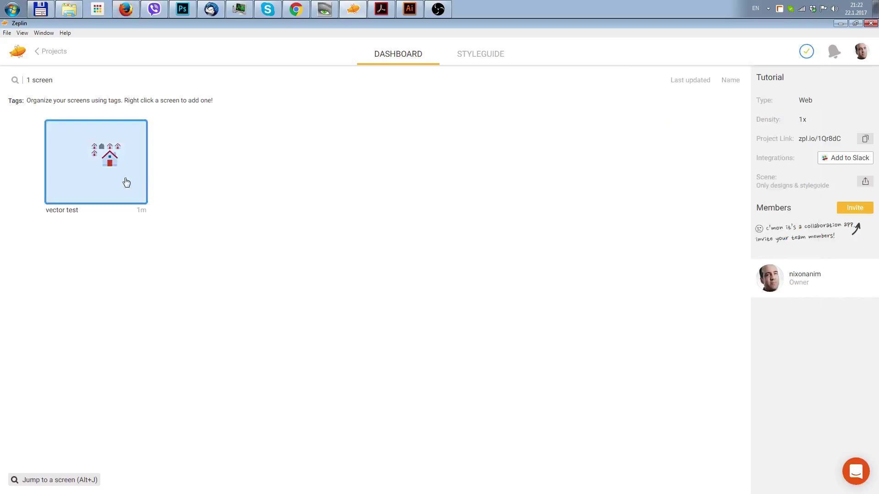
double_click(123, 182)
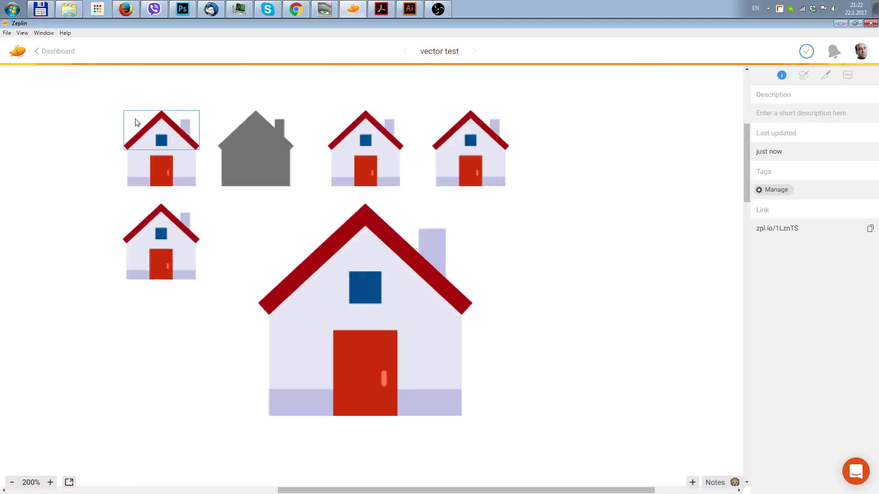
Inspect the top-left house's roof, the Shape 1631 copy layer and the HOME group asset.
click(126, 146)
click(146, 142)
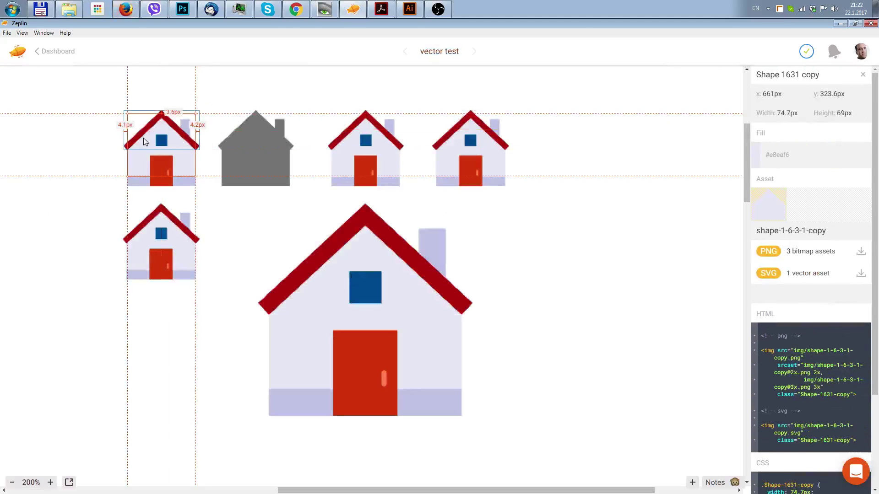
click(144, 140)
click(124, 173)
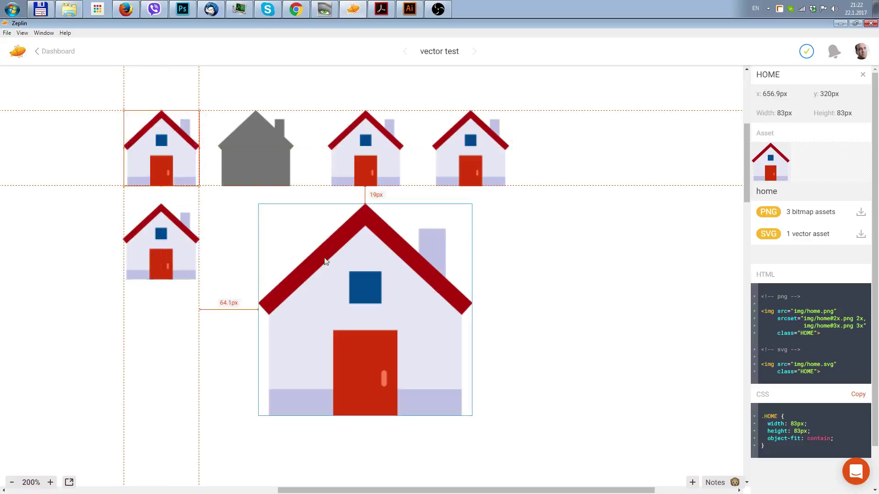
Check the lower-left house, the large house's asset details and the 1446×2319 artboard specs.
click(165, 259)
click(226, 247)
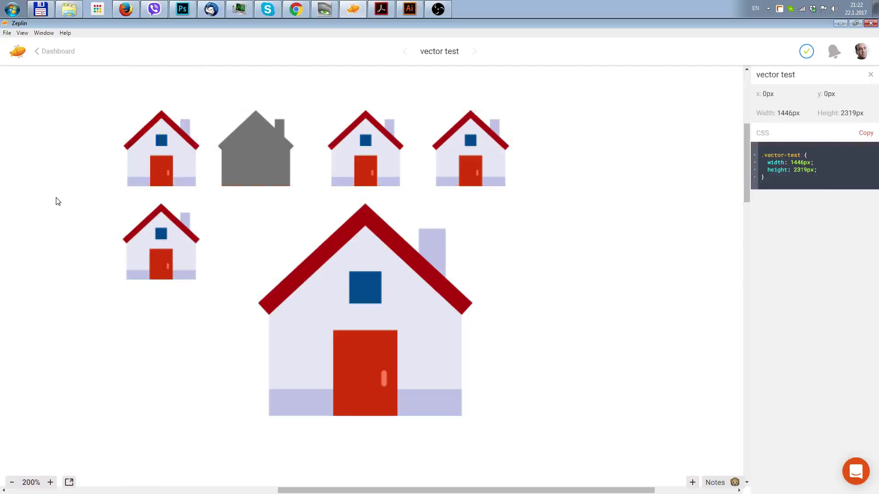
scroll(58, 202, down, 1)
scroll(58, 202, up, 2)
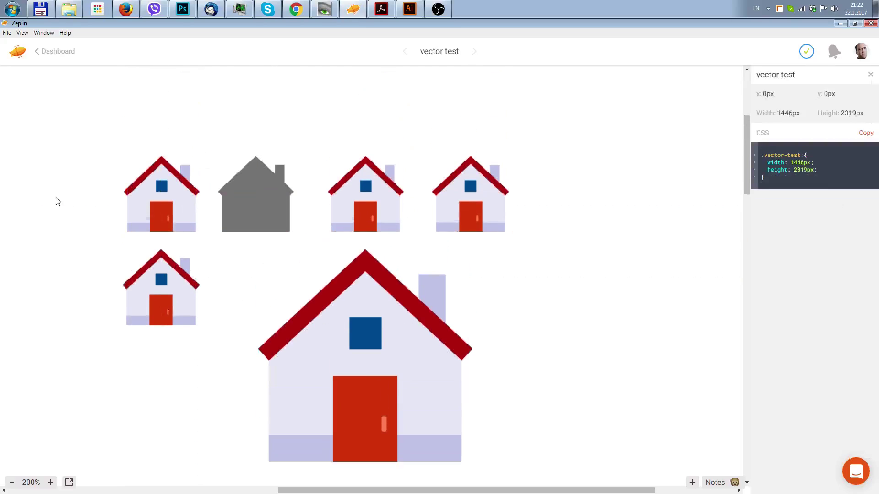
scroll(58, 201, down, 1)
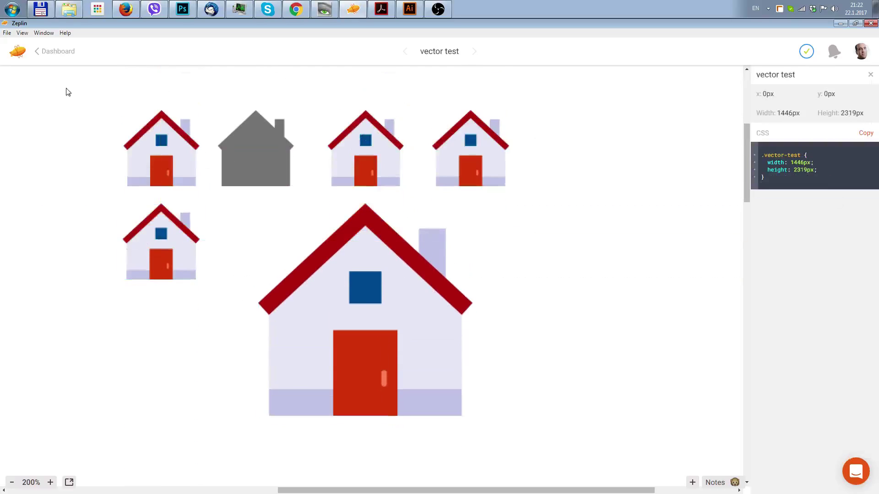
click(436, 406)
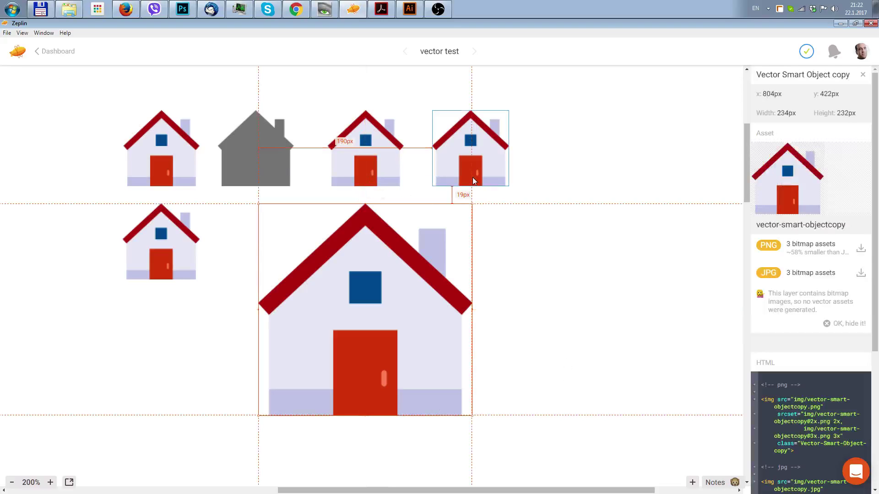
click(572, 243)
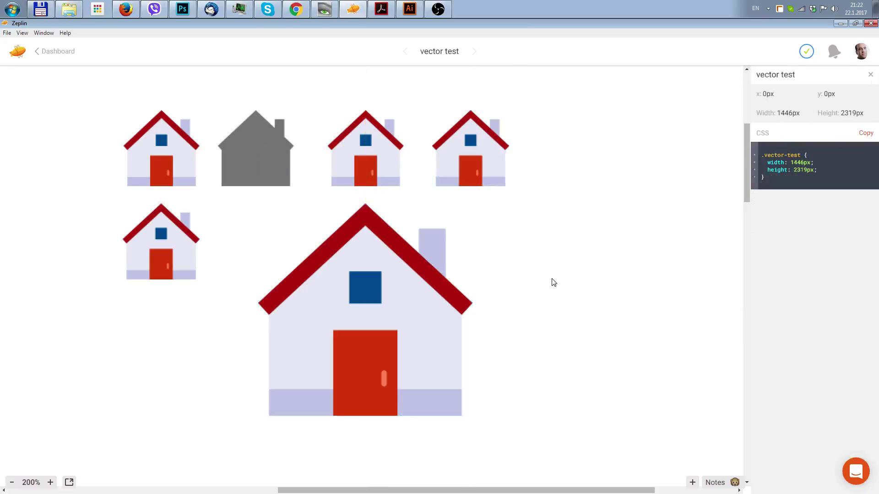
scroll(553, 282, up, 2)
scroll(553, 282, down, 2)
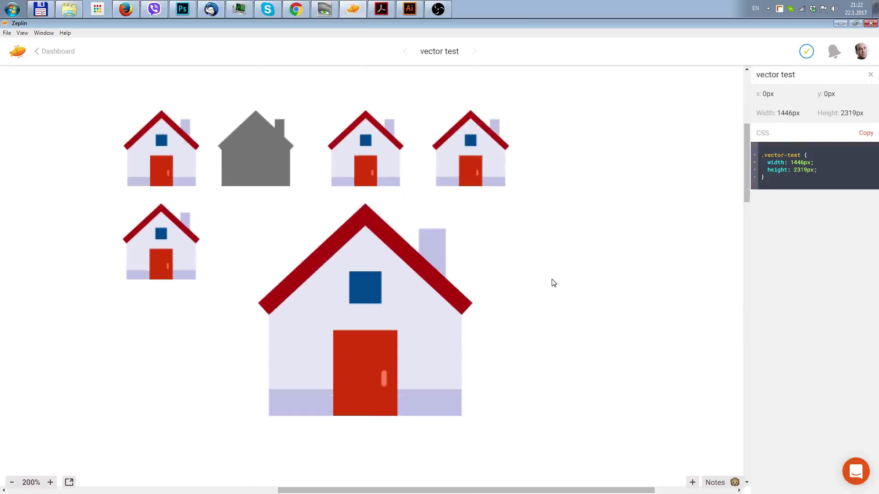